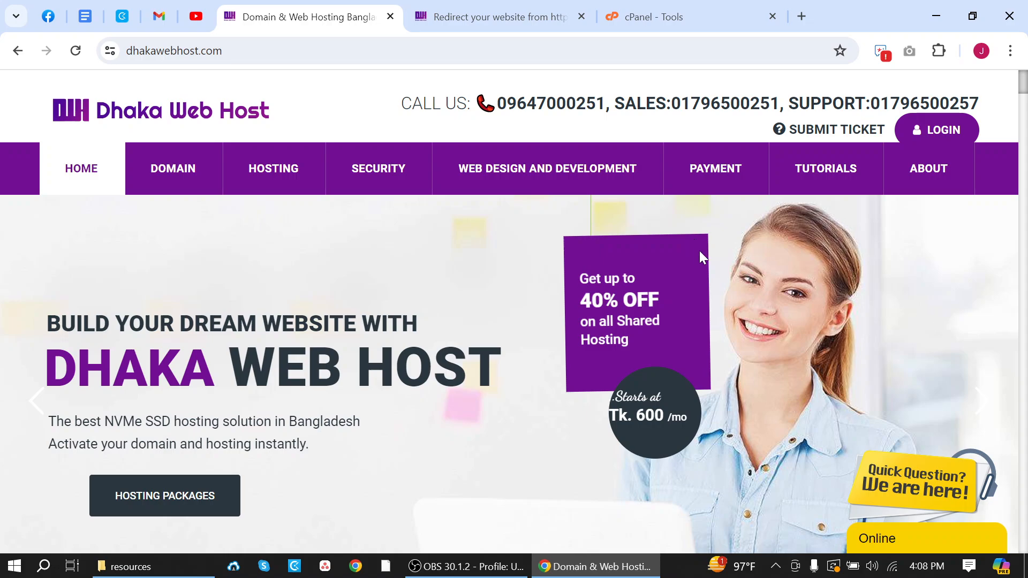
- Review the knowledgebase article on redirecting a website from http to https, including its linked video and the .htaccess rewrite code
left_click(506, 6)
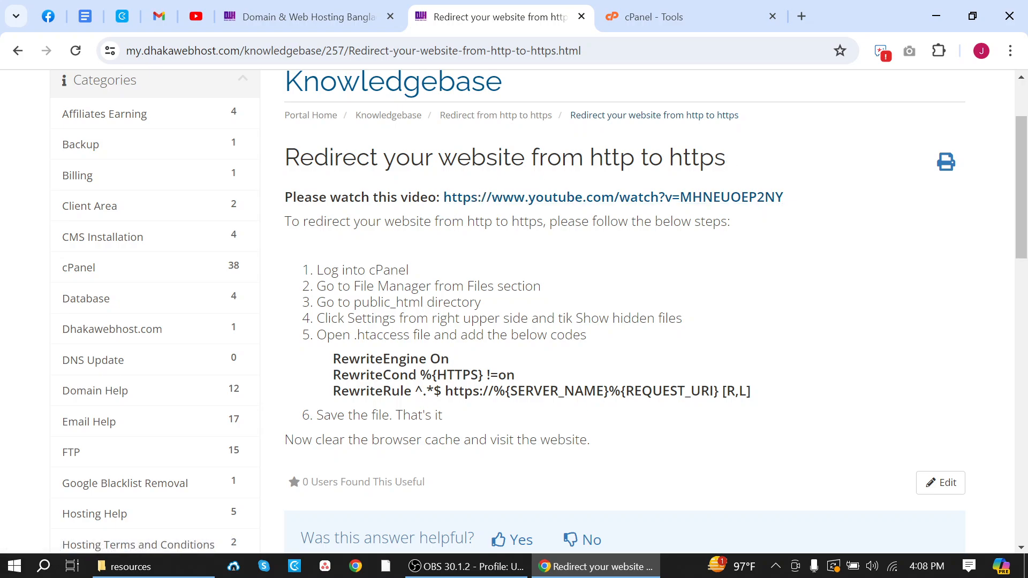
right_click(757, 200)
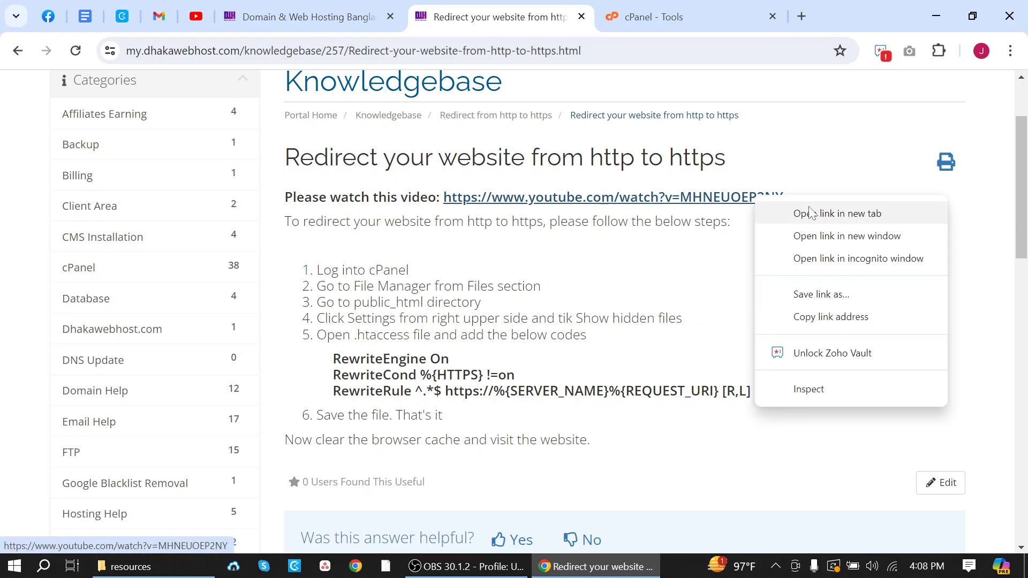
left_click(803, 214)
left_click(595, 16)
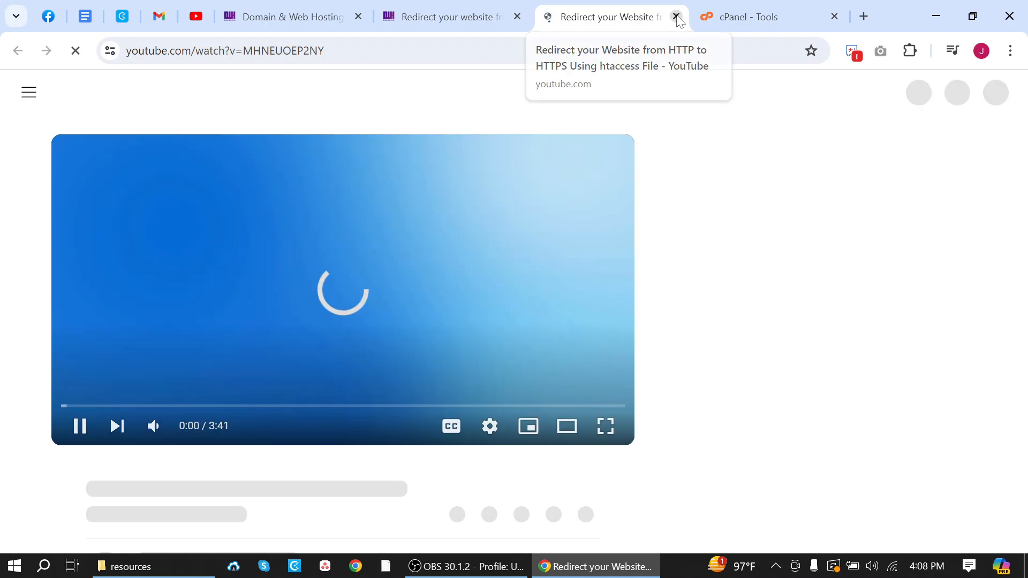
left_click(676, 18)
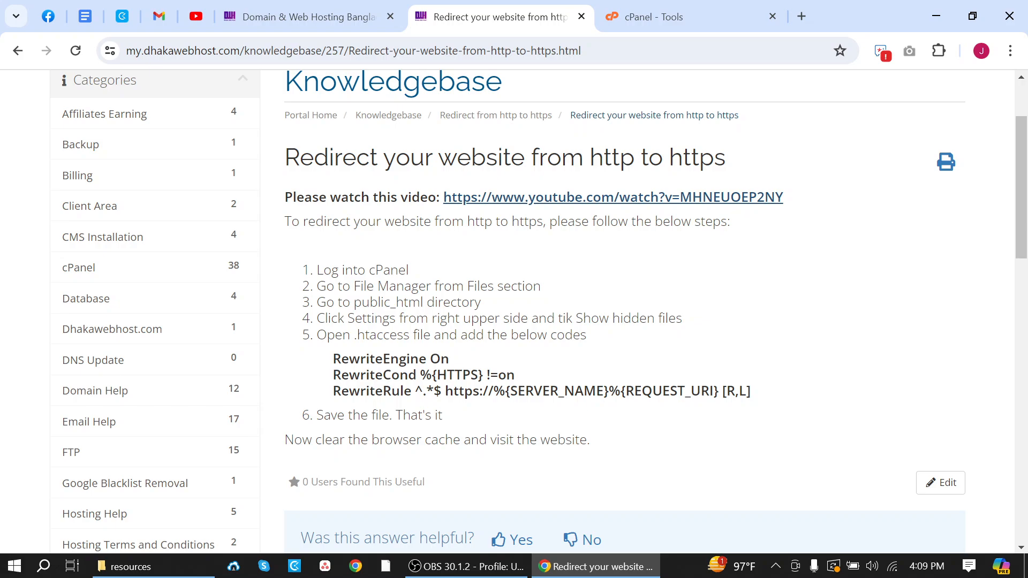
left_click_drag(762, 399, 333, 358)
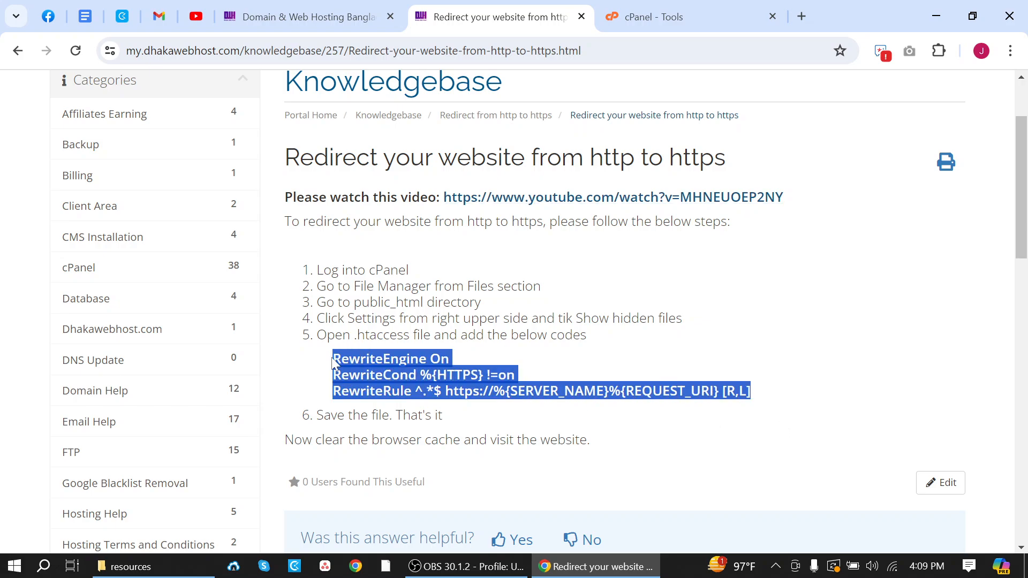
left_click(572, 362)
- Switch to cPanel and open SSL/TLS Status from the Security tools in a separate browser tab
left_click(725, 11)
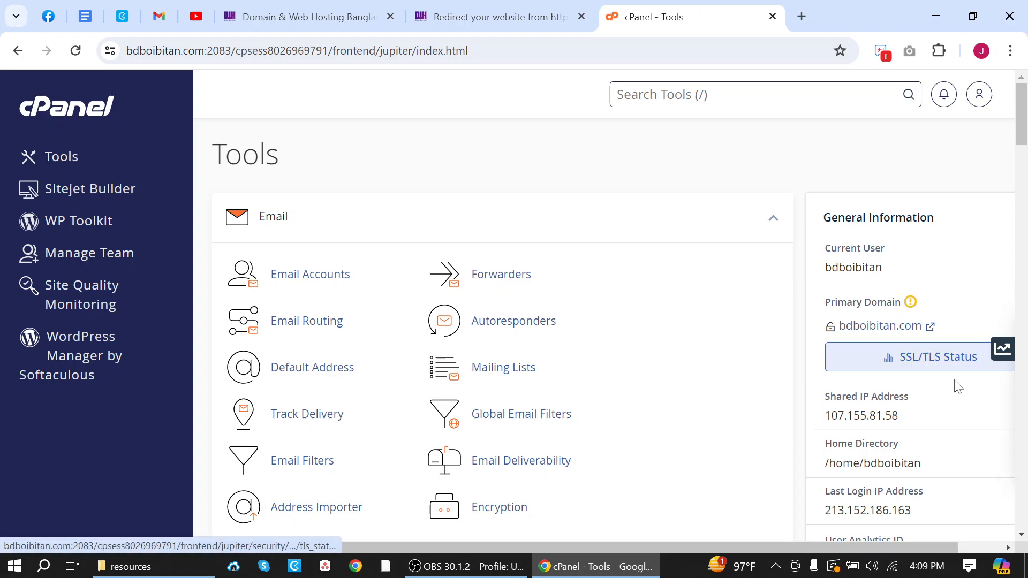
key("slash")
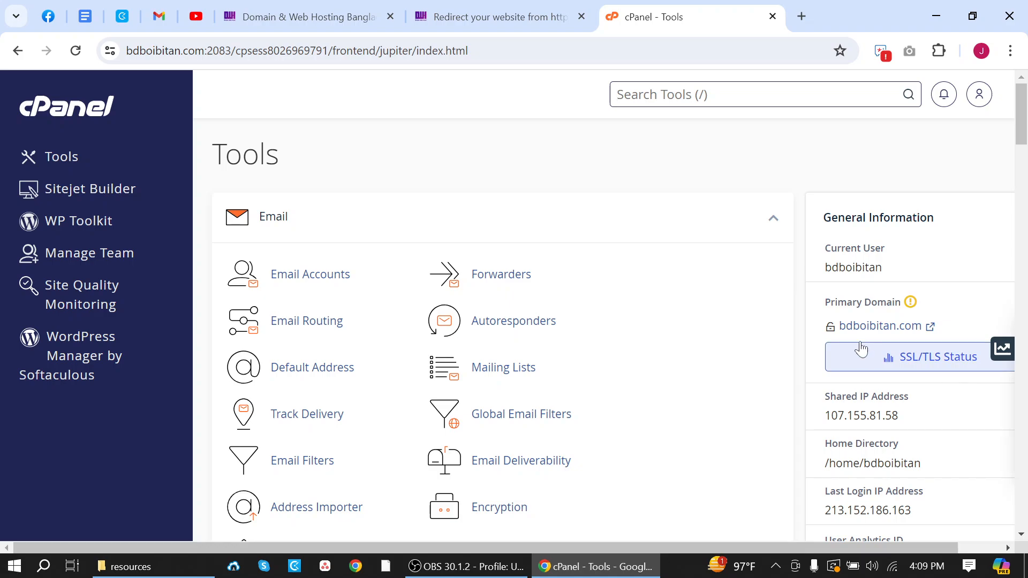
left_click_drag(1026, 121, 1026, 349)
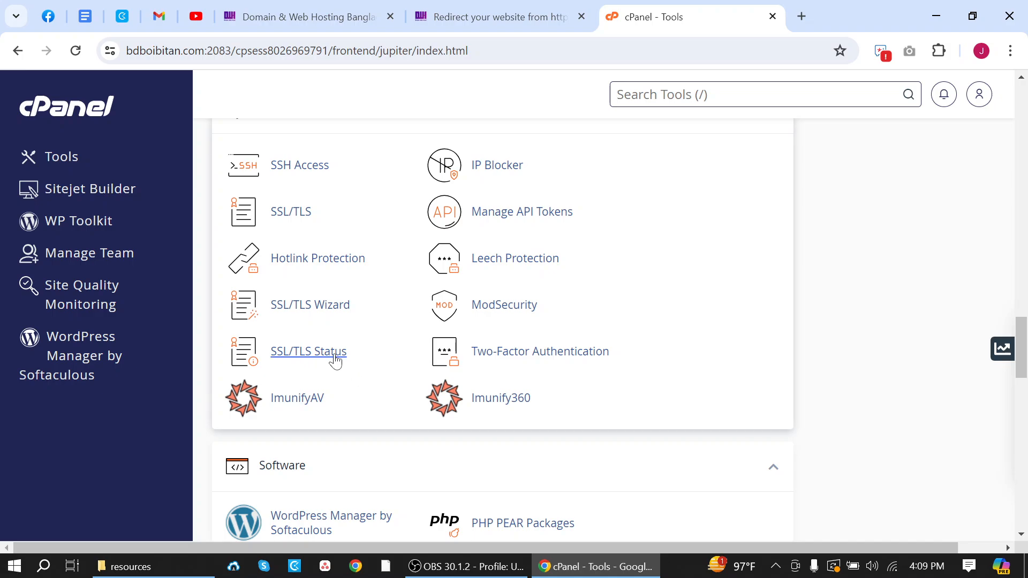
scroll(380, 167, "up", 1)
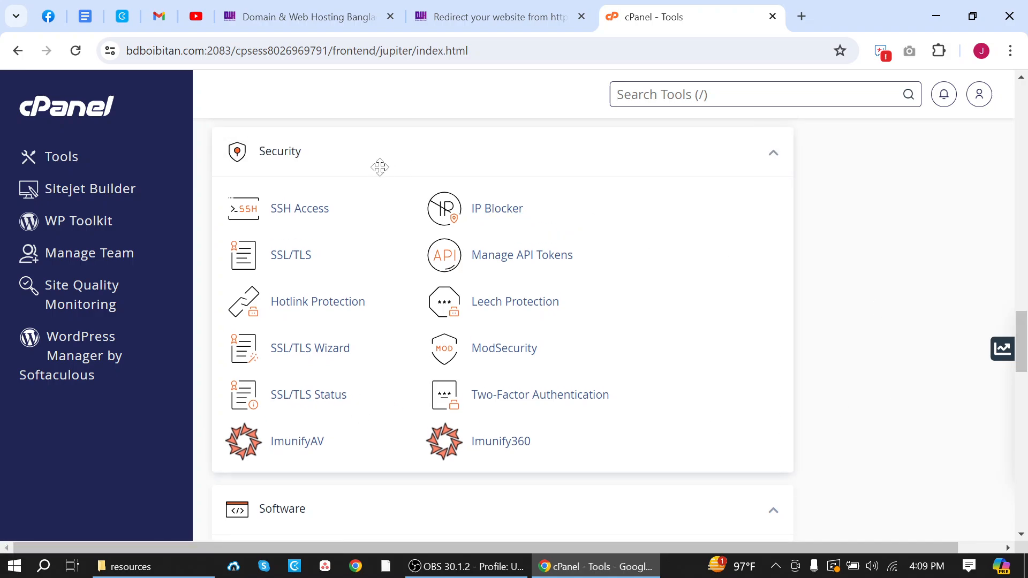
right_click(322, 397)
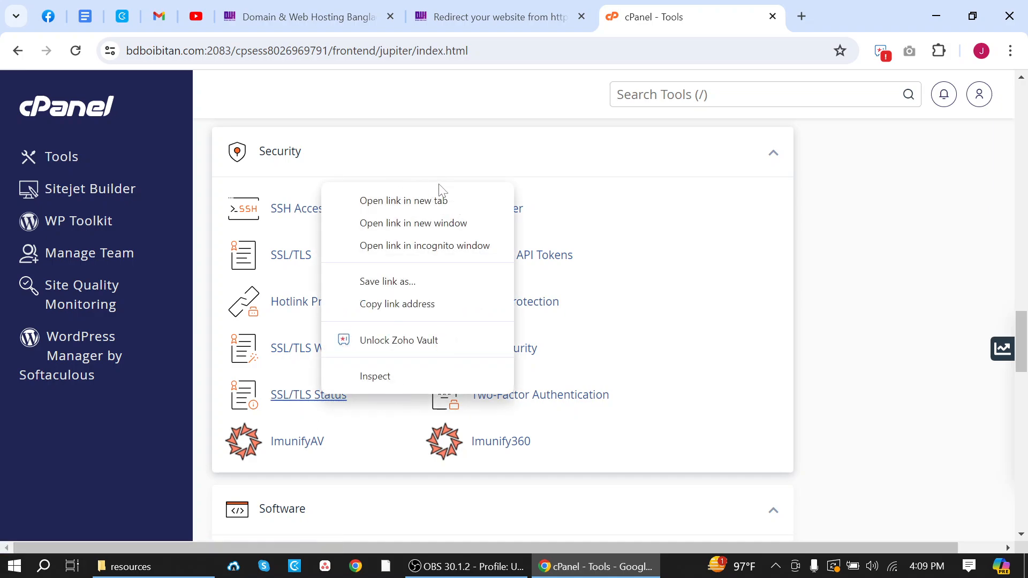
left_click(437, 199)
left_click(719, 30)
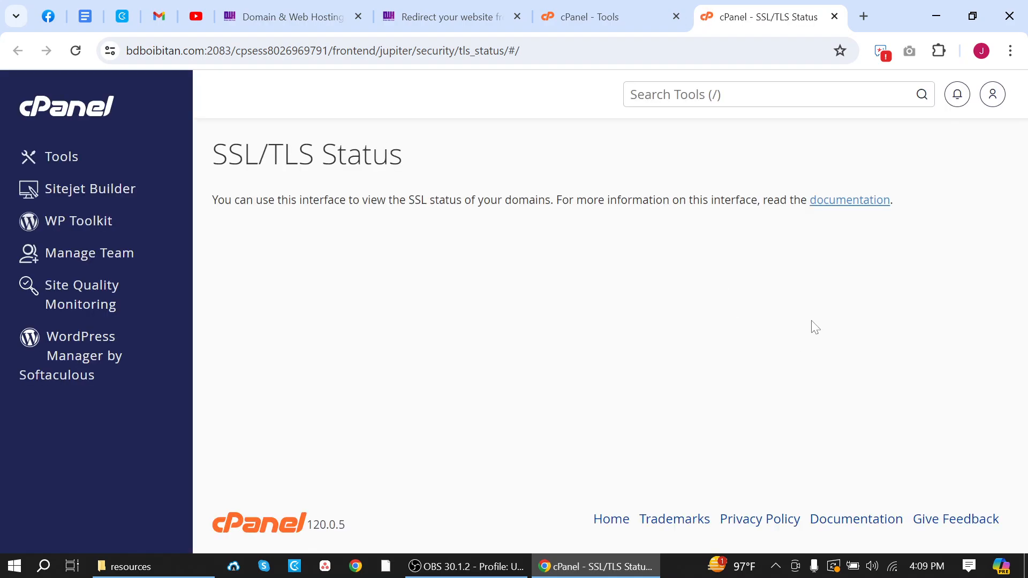
- Select all listed domains and run AutoSSL to issue their certificates
scroll(1026, 310, "down", 3)
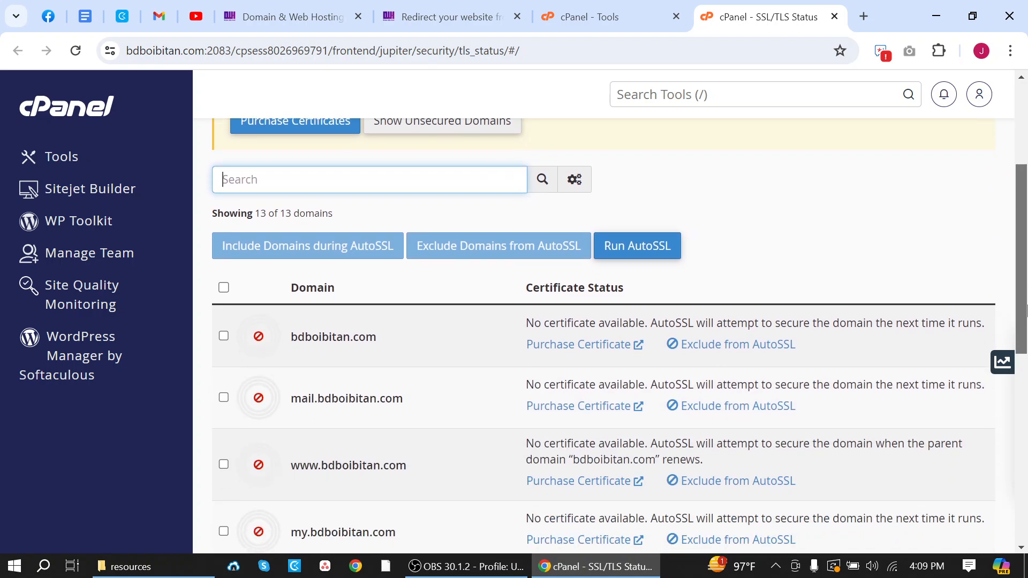
scroll(1026, 309, "down", 2)
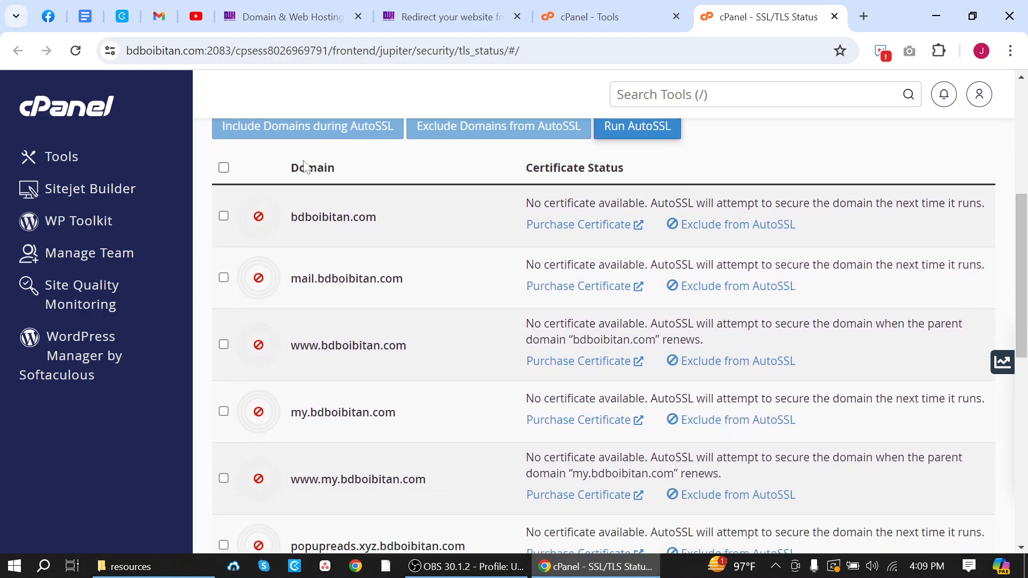
left_click(224, 168)
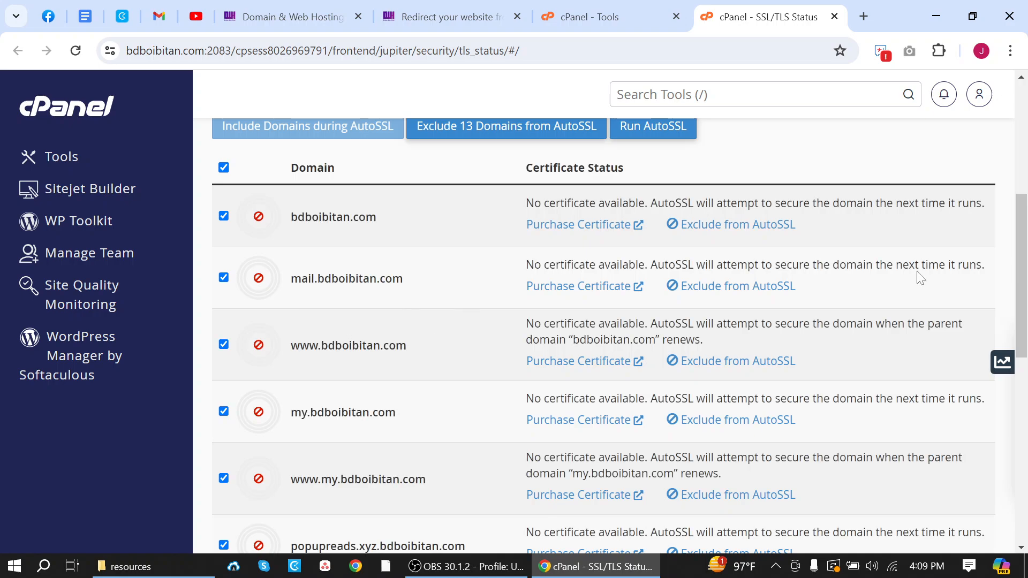
scroll(1025, 284, "down", 3)
left_click_drag(1027, 284, 1027, 168)
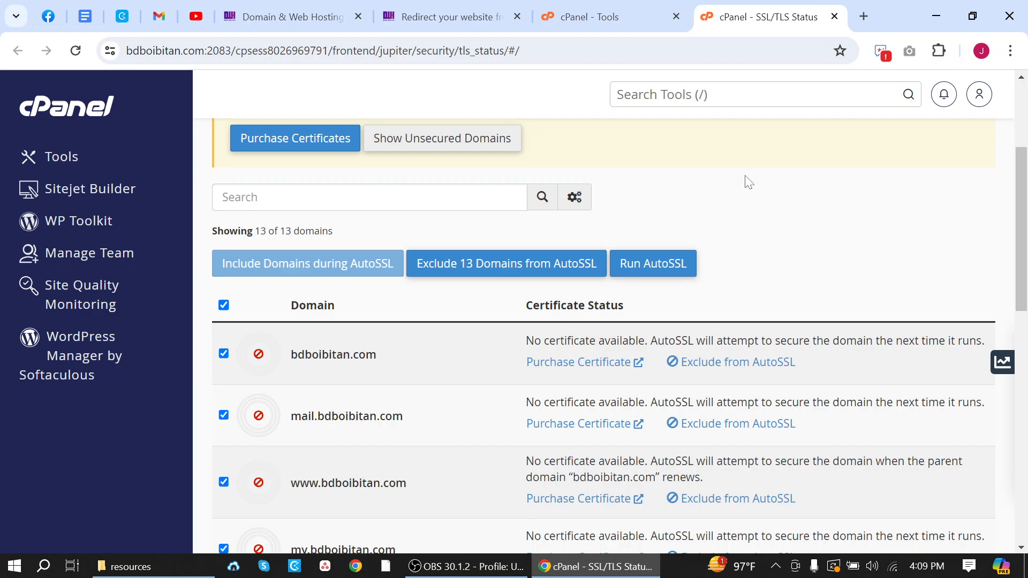
left_click(654, 263)
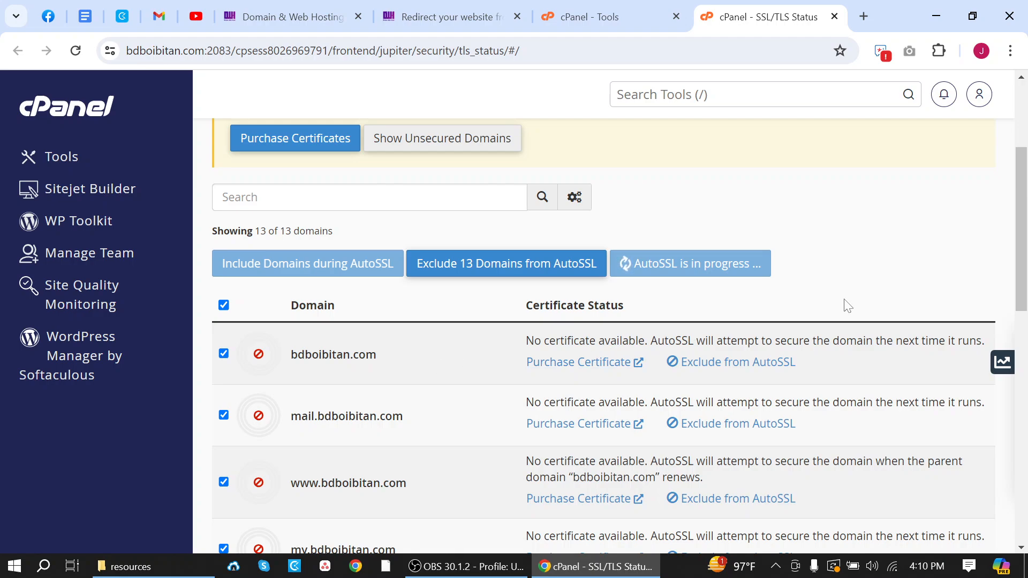
- Check the certificate status of the listed domains after the AutoSSL run
left_click(776, 567)
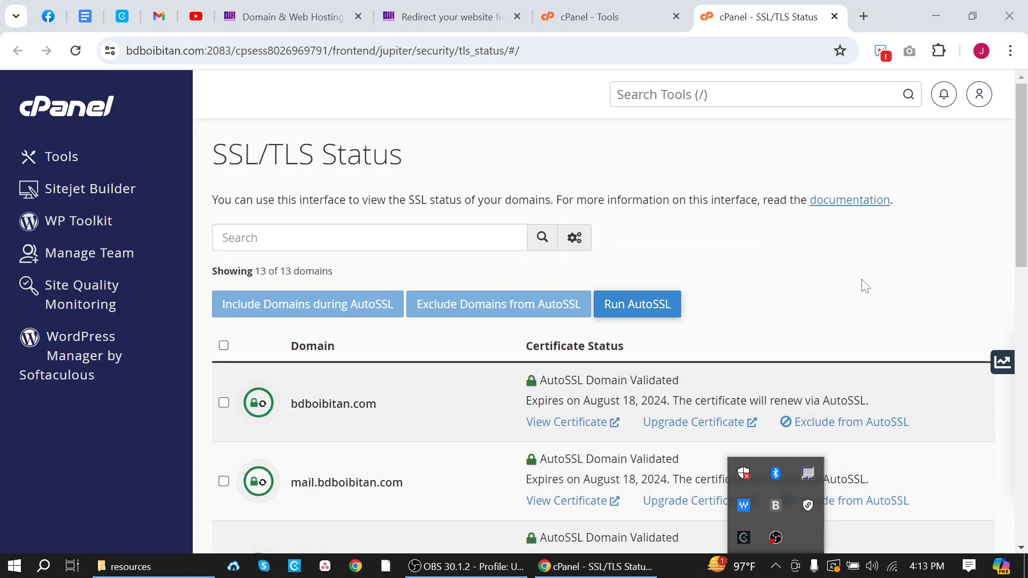
left_click(865, 286)
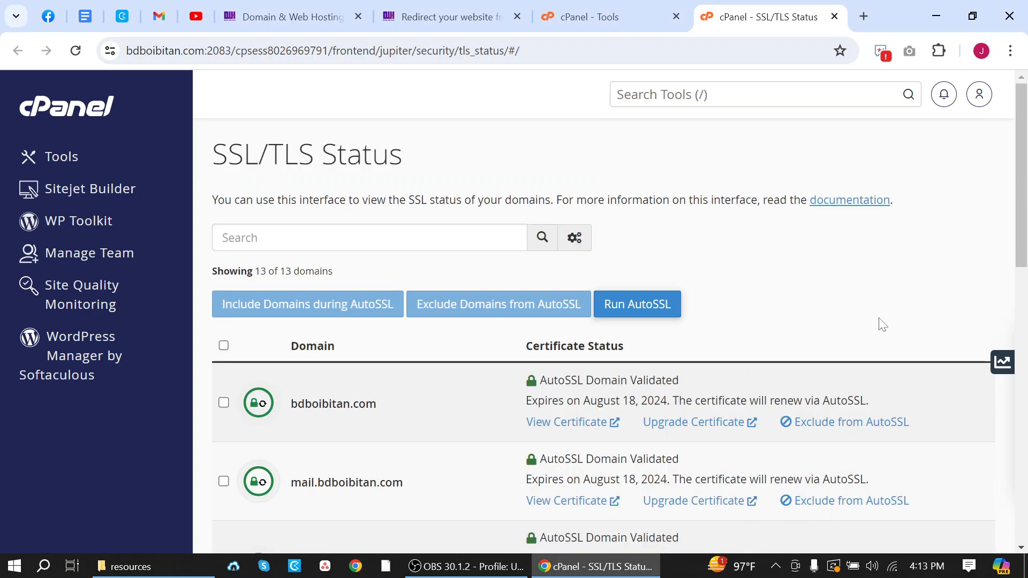
mouse_move(1021, 248)
left_mouse_down()
mouse_move(1024, 518)
mouse_move(1025, 239)
left_mouse_up()
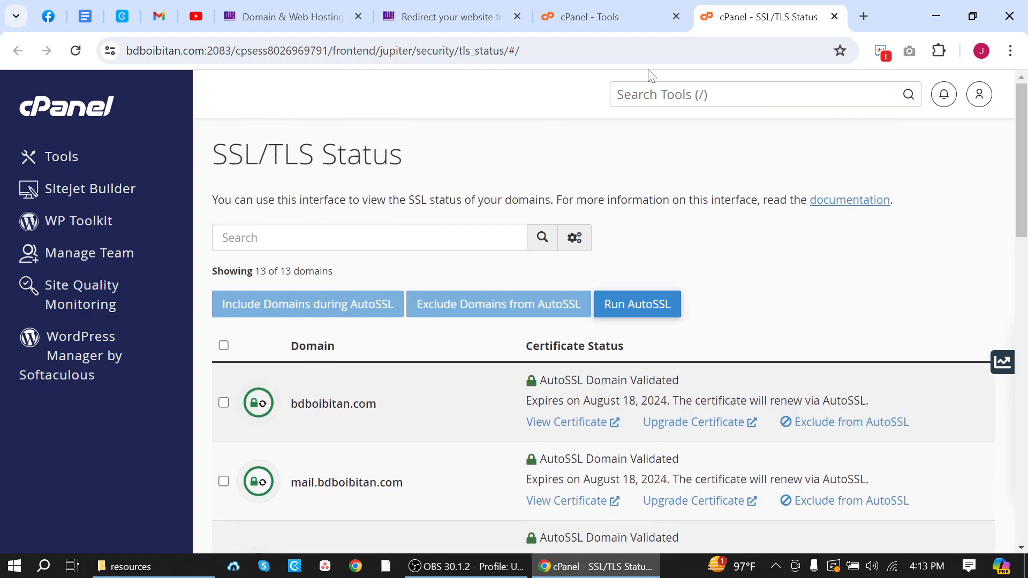
- Open the Domains tool from the cPanel tools page and enable Force HTTPS Redirect for bdboibitan.com
left_click(627, 22)
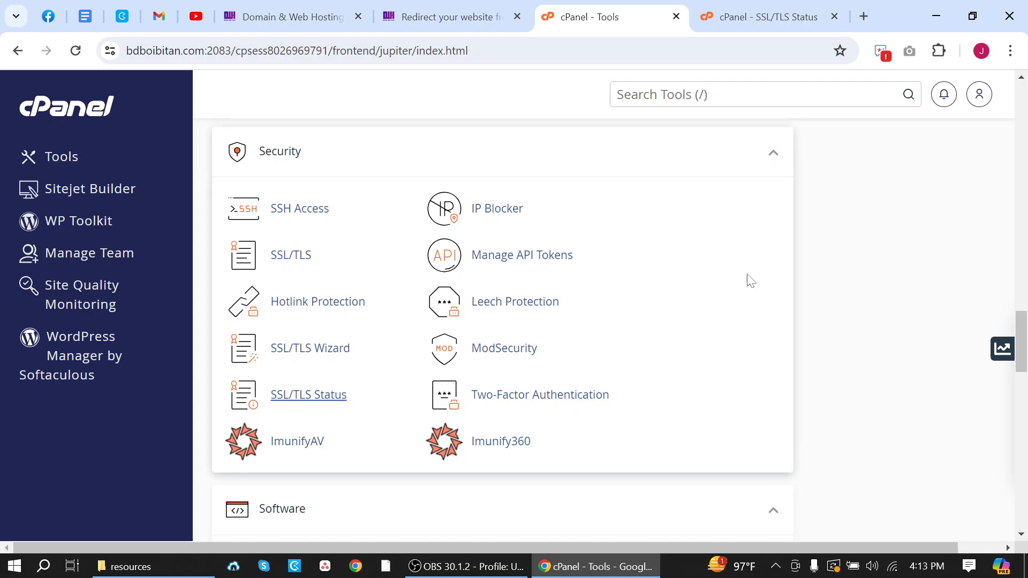
left_click(76, 51)
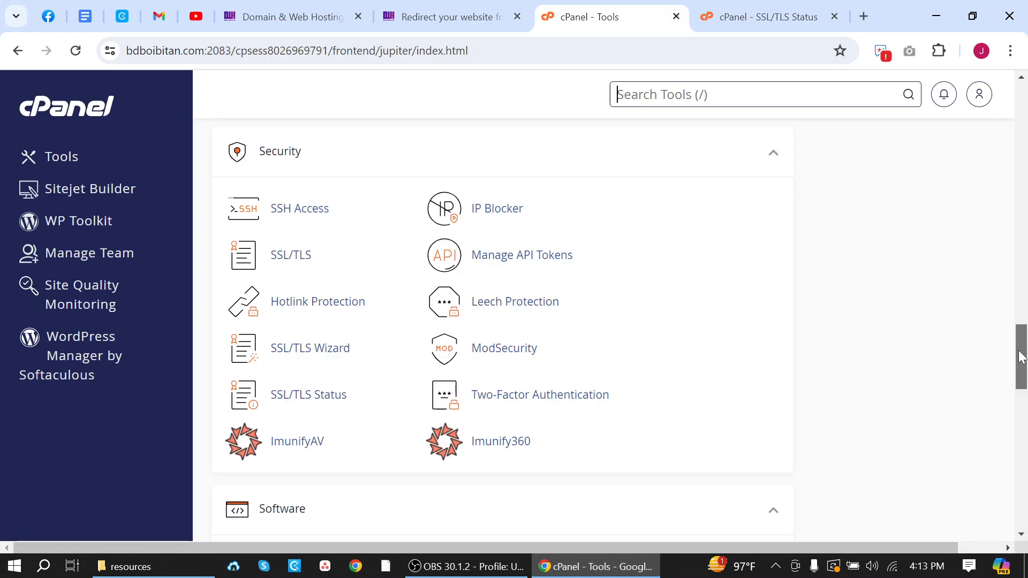
scroll(1024, 300, "up", 10)
scroll(1024, 284, "up", 5)
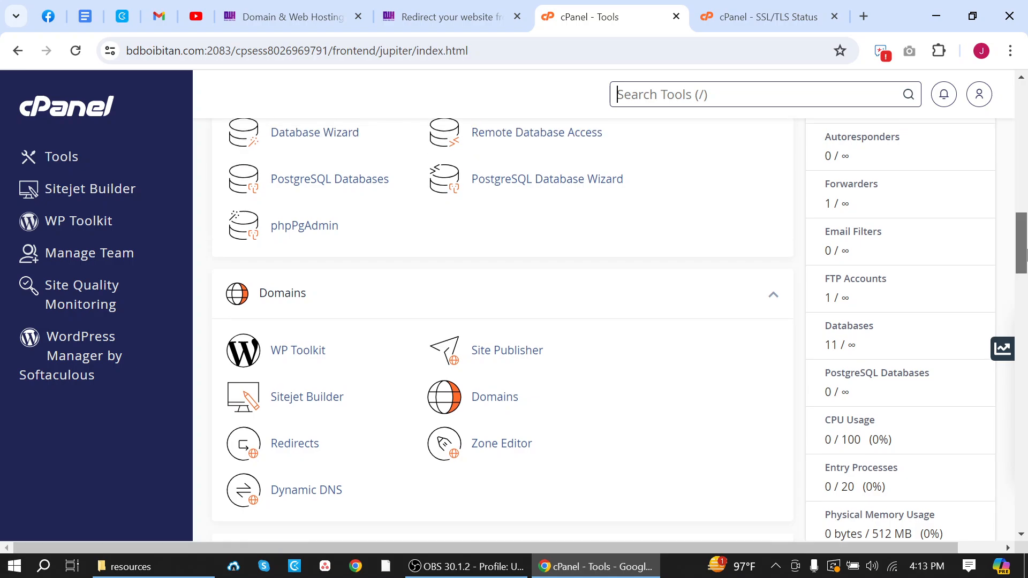
left_click(516, 403)
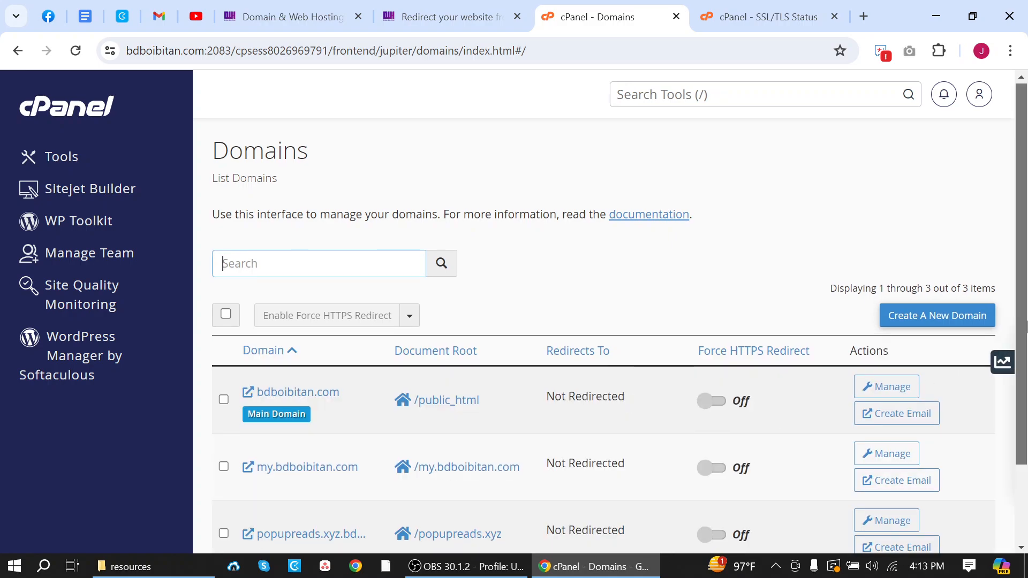
scroll(1026, 378, "down", 1)
left_click_drag(1027, 380, 1027, 407)
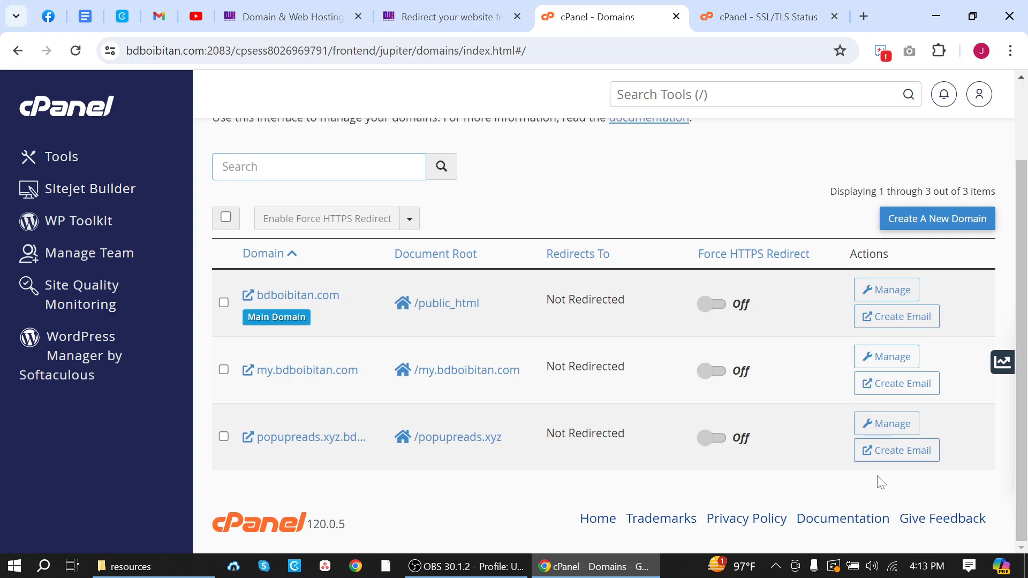
left_click(720, 307)
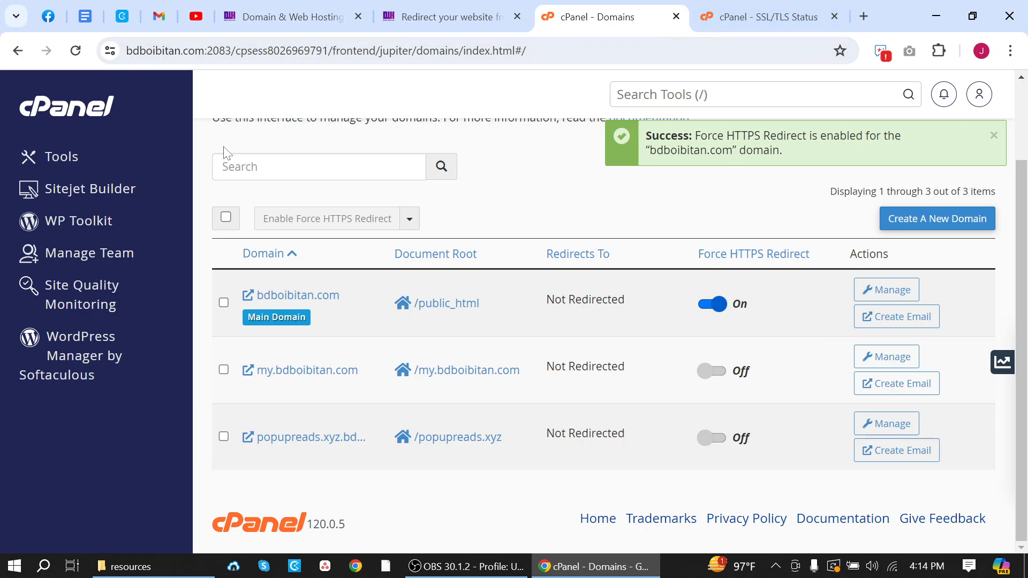
- Return to the cPanel tools page, open File Manager and go to the public_html directory
left_click(68, 117)
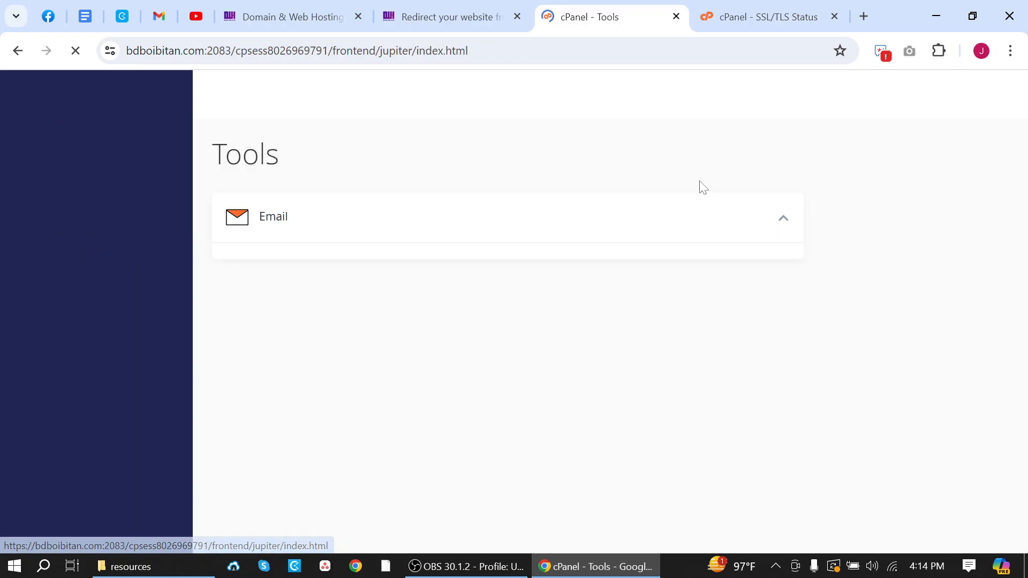
scroll(419, 134, "down", 10)
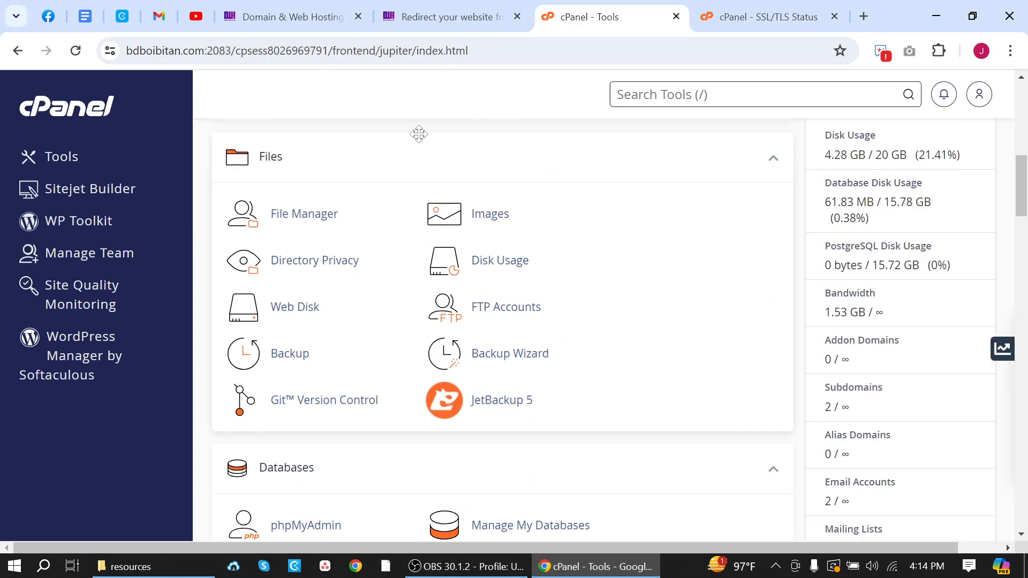
left_click(314, 220)
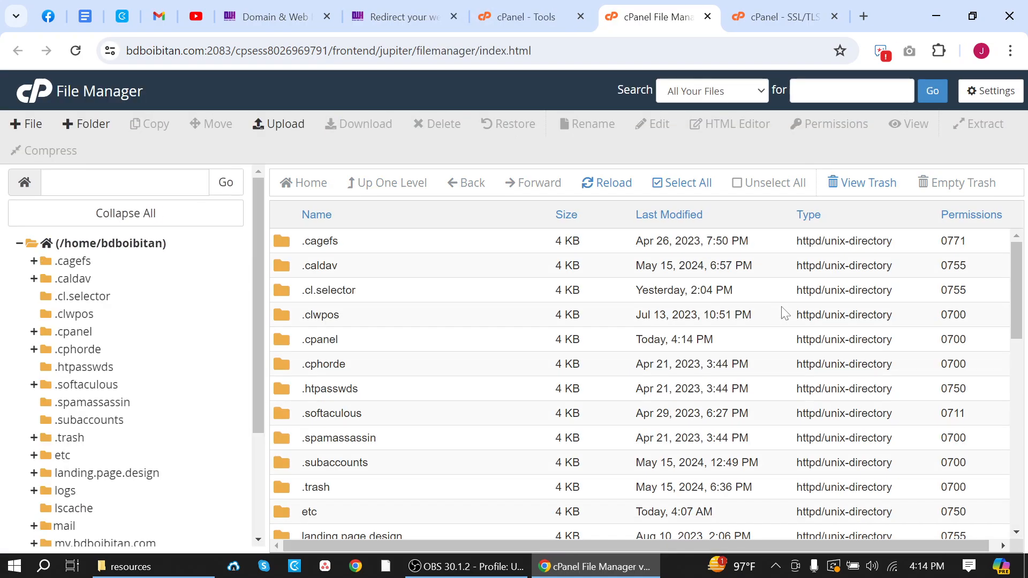
left_click_drag(1021, 275, 1021, 511)
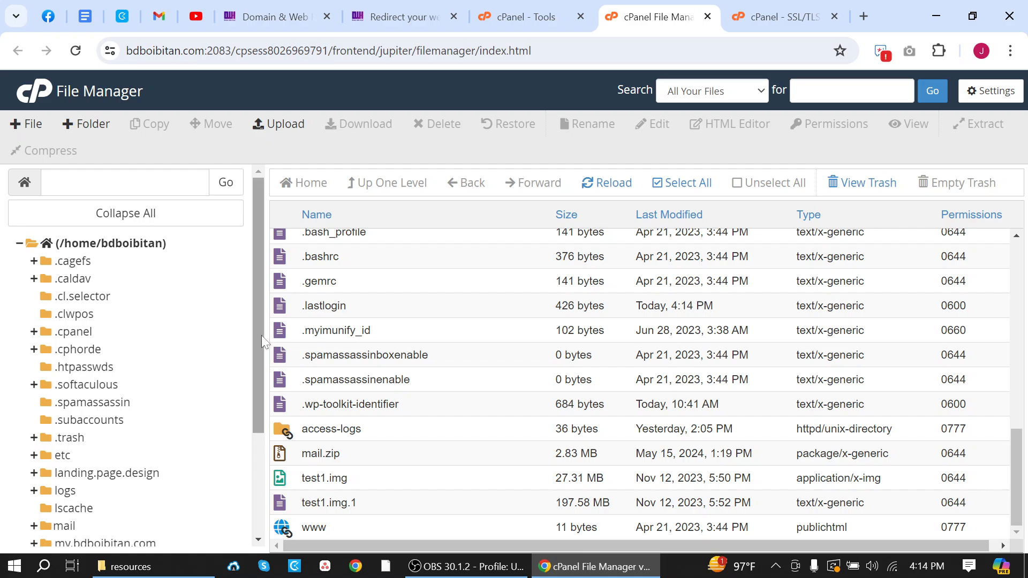
left_click_drag(260, 338, 256, 445)
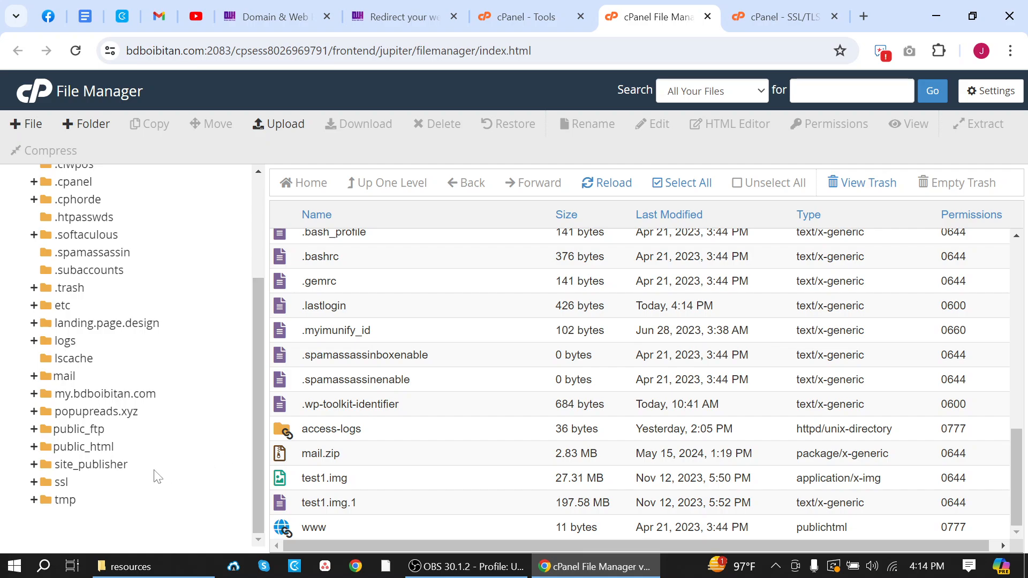
left_click(102, 448)
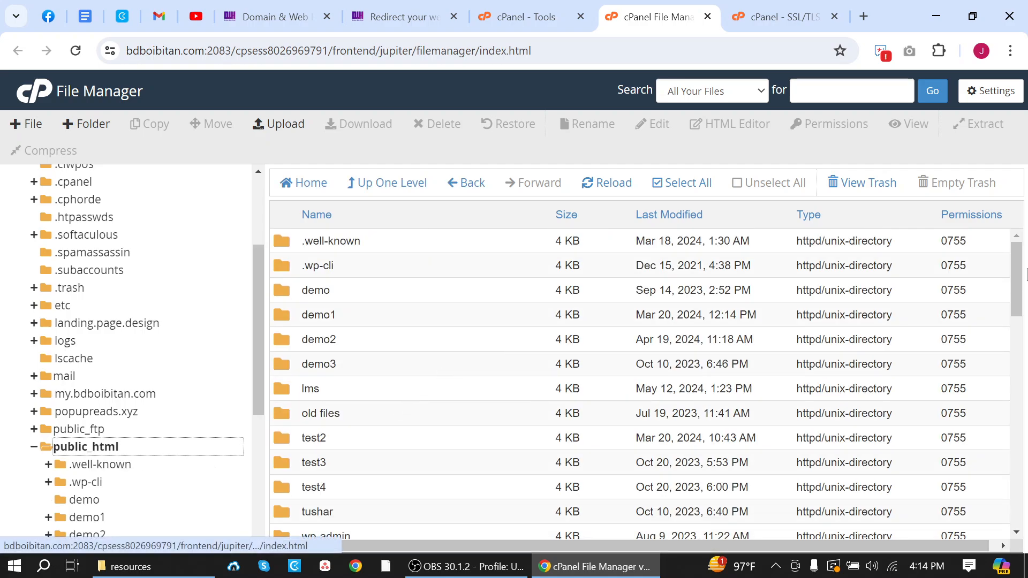
- Open the .htaccess file in public_html for editing, accepting the encoding notice
scroll(922, 337, "down", 6)
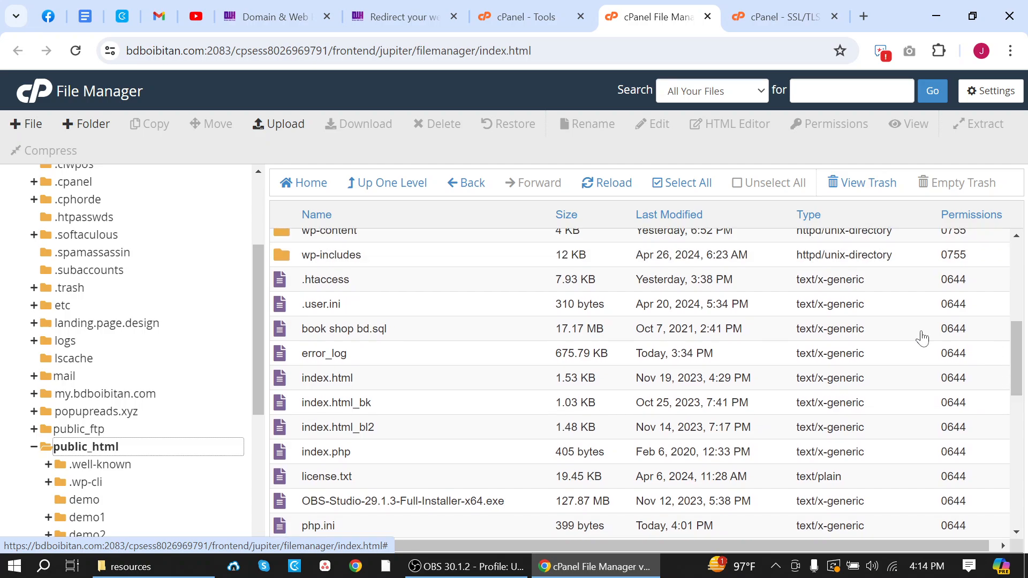
right_click(295, 287)
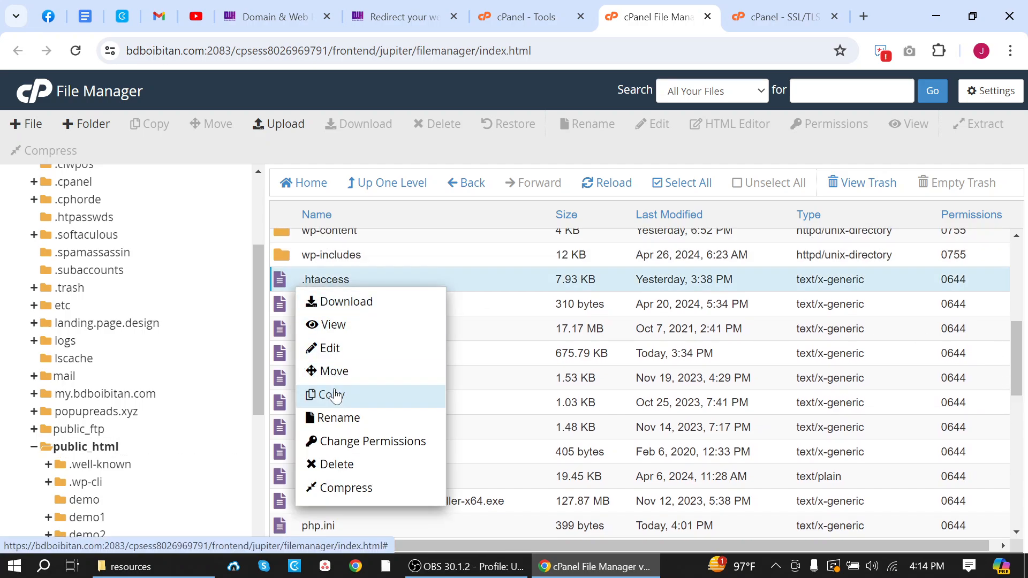
left_click(330, 348)
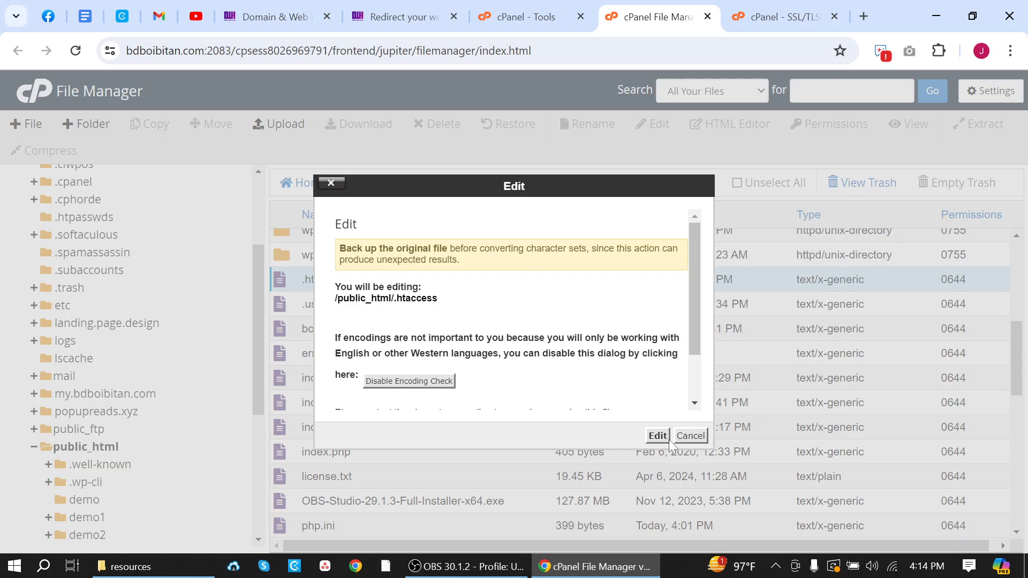
left_click(660, 434)
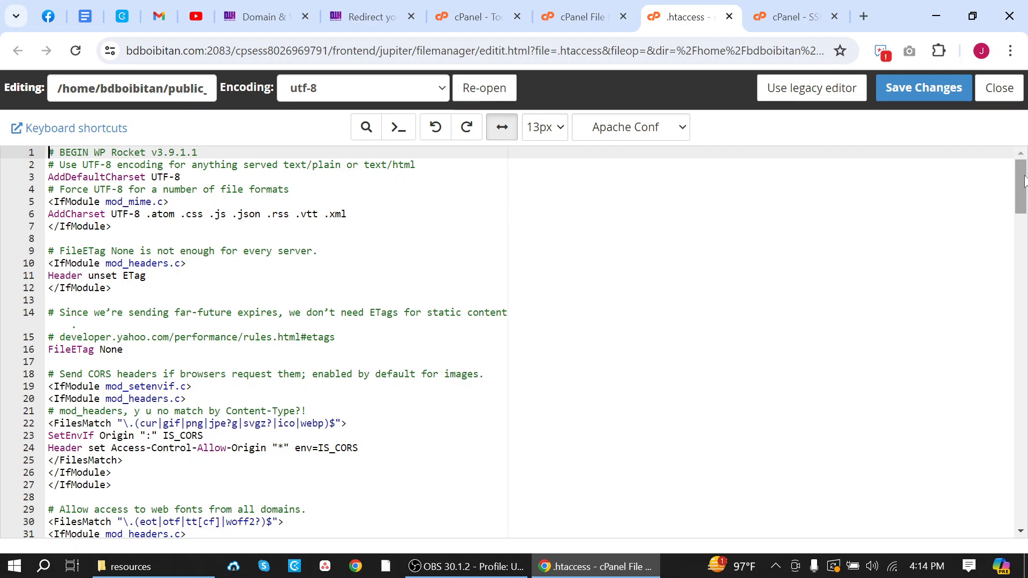
- Copy the three http-to-https rewrite lines, from RewriteEngine On to the RewriteRule ending in [R,L], from the Knowledgebase article
left_click_drag(1024, 181, 1019, 469)
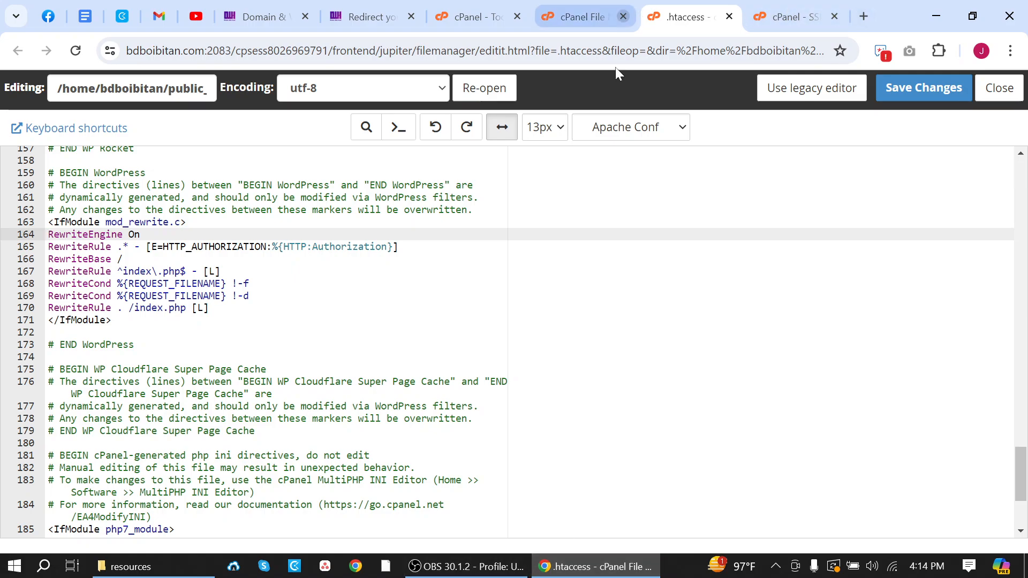
left_click(401, 7)
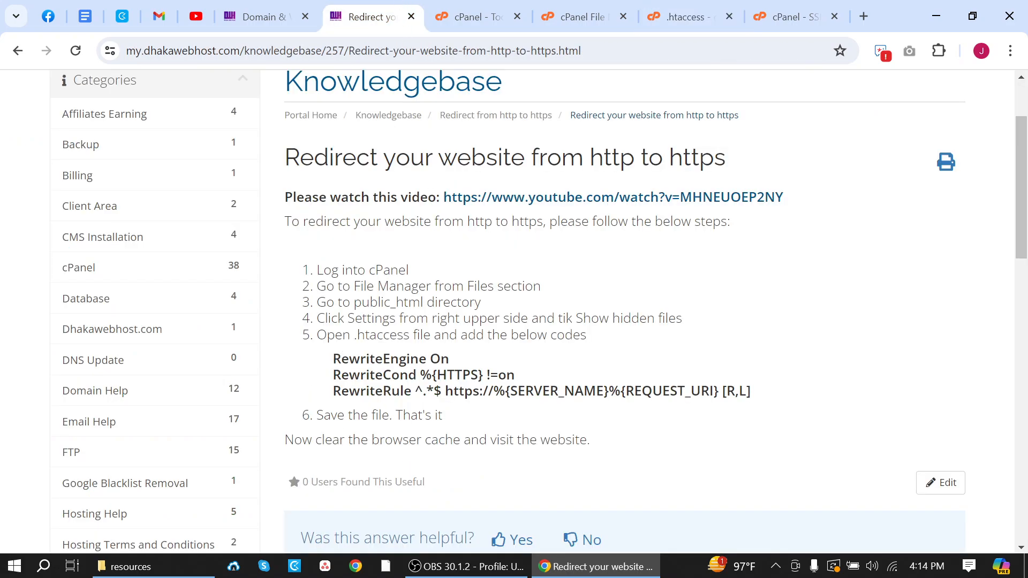
left_click_drag(333, 358, 776, 394)
key("ctrl+c")
left_click(859, 206)
left_click(799, 12)
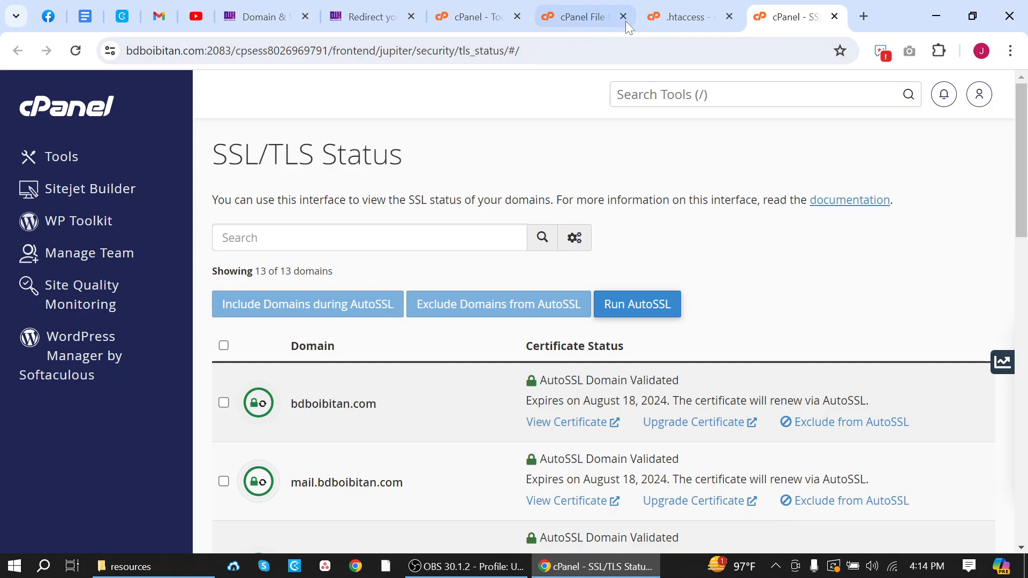
- Paste the redirect lines into .htaccess after "RewriteRule . /index.php [L]" and remove the duplicate "RewriteEngine On" line
left_click(676, 16)
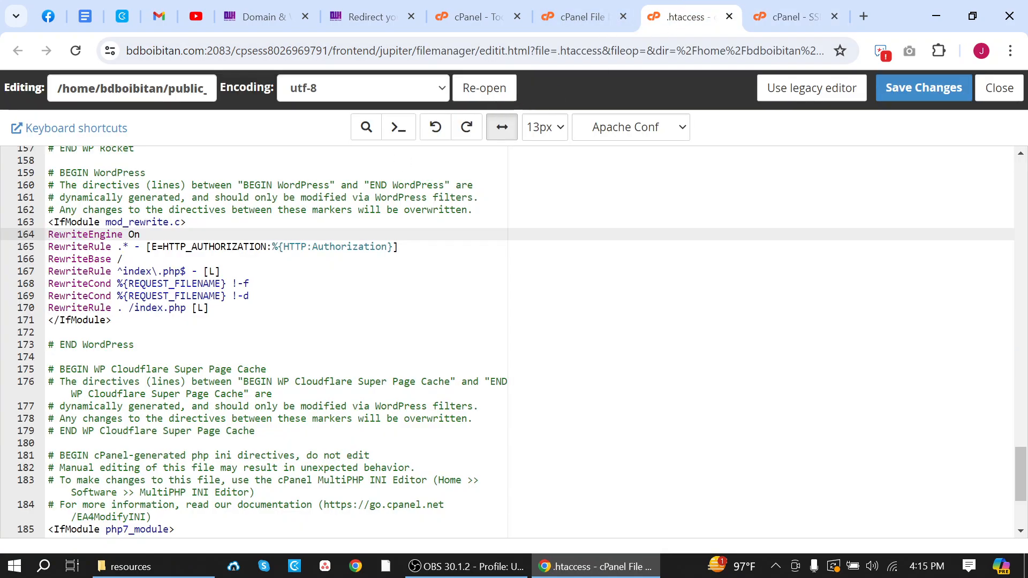
left_click(210, 308)
key("Return")
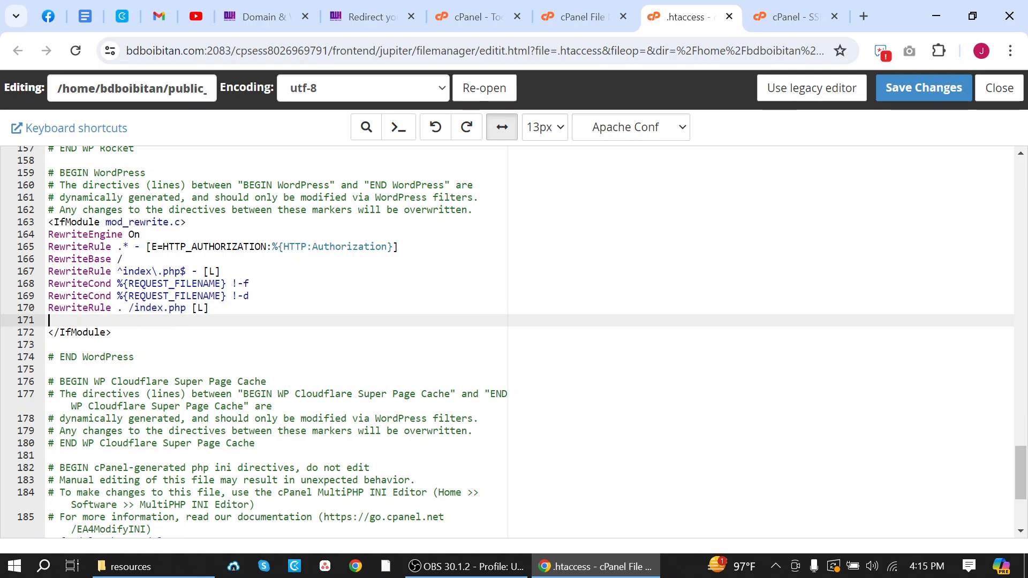
key("ctrl+v")
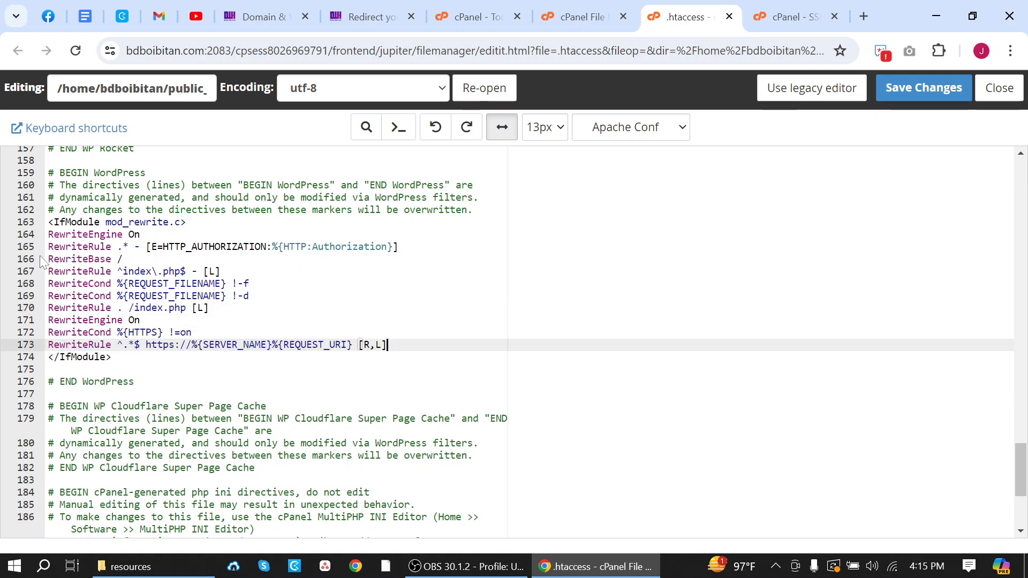
left_click_drag(142, 320, 49, 321)
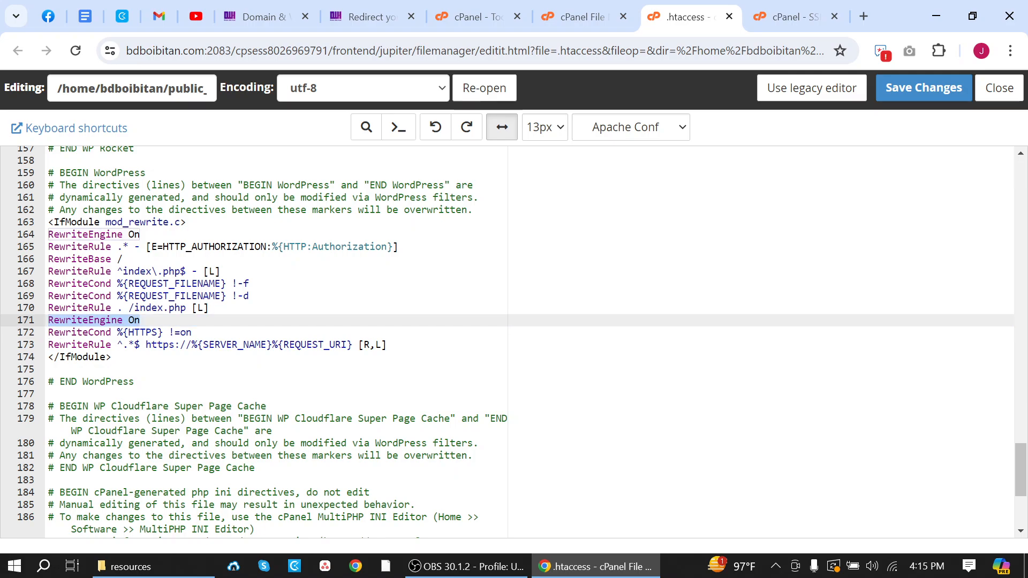
key("BackSpace")
key("BackSpace")
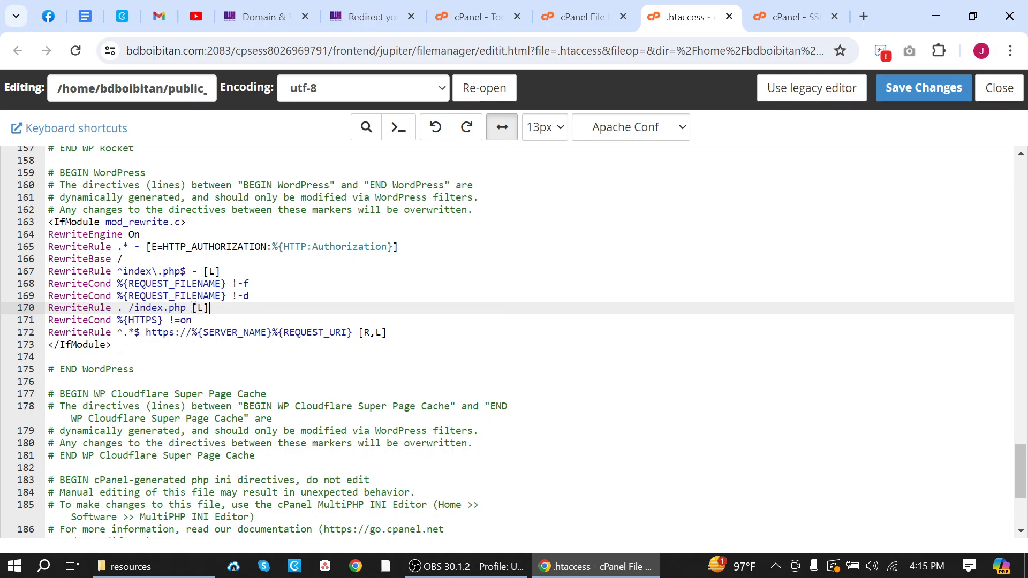
- Delete the HTTP_AUTHORIZATION, index.php and REQUEST_FILENAME rewrite lines from the mod_rewrite block, keeping RewriteEngine On, RewriteBase / and the HTTPS redirect
left_click_drag(209, 297, 83, 272)
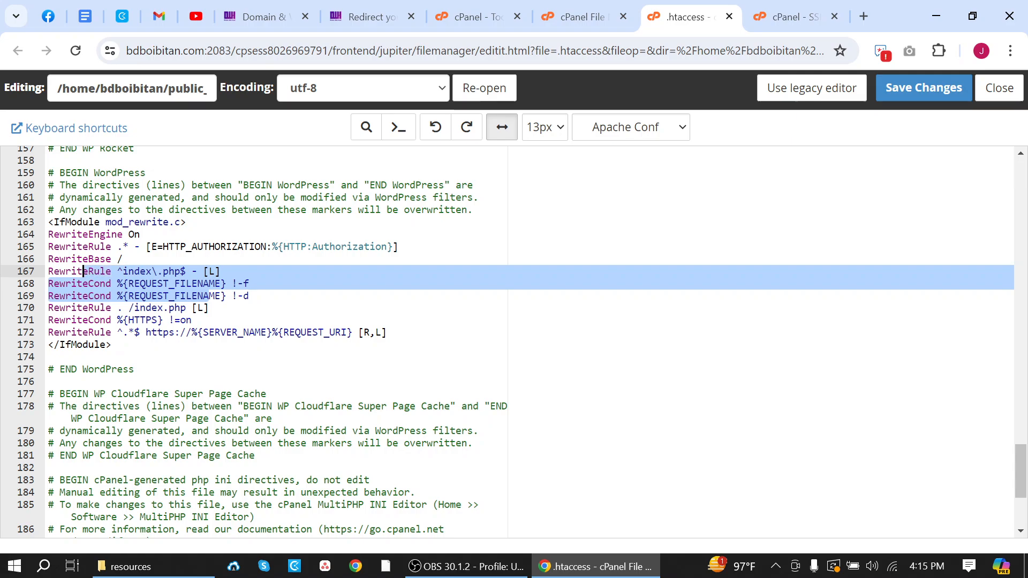
left_click(209, 308)
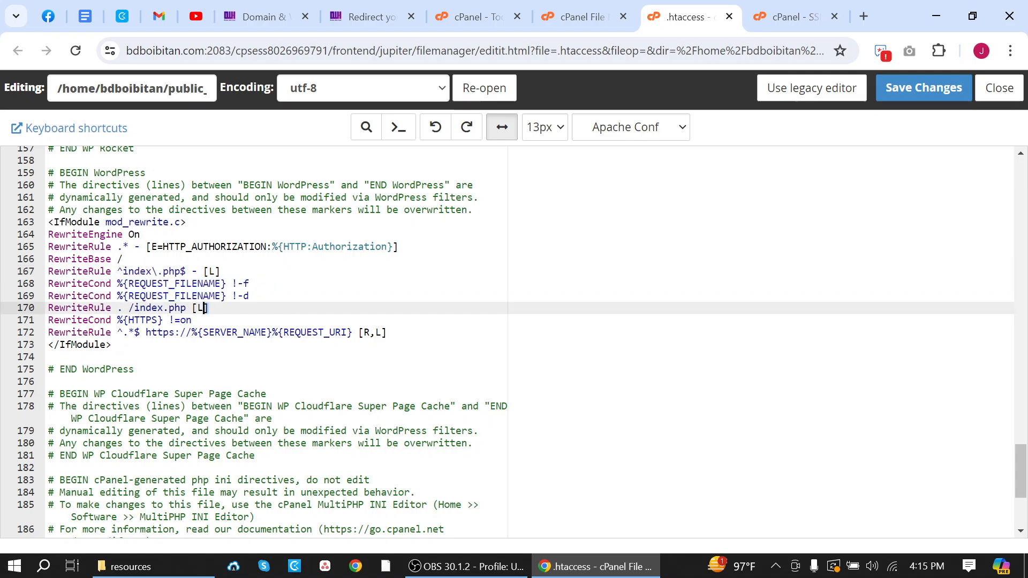
left_click_drag(208, 308, 49, 271)
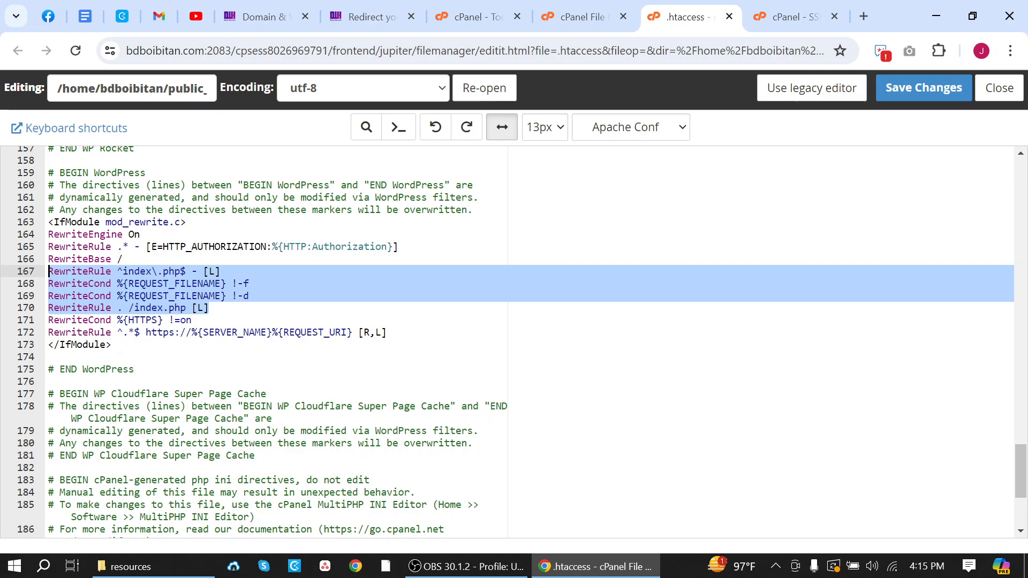
key("BackSpace")
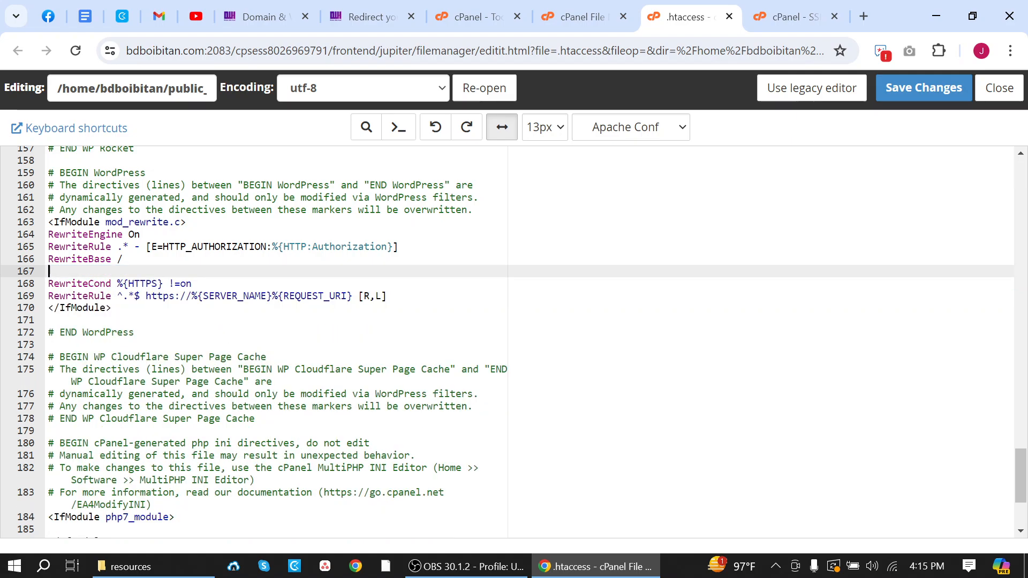
key("BackSpace")
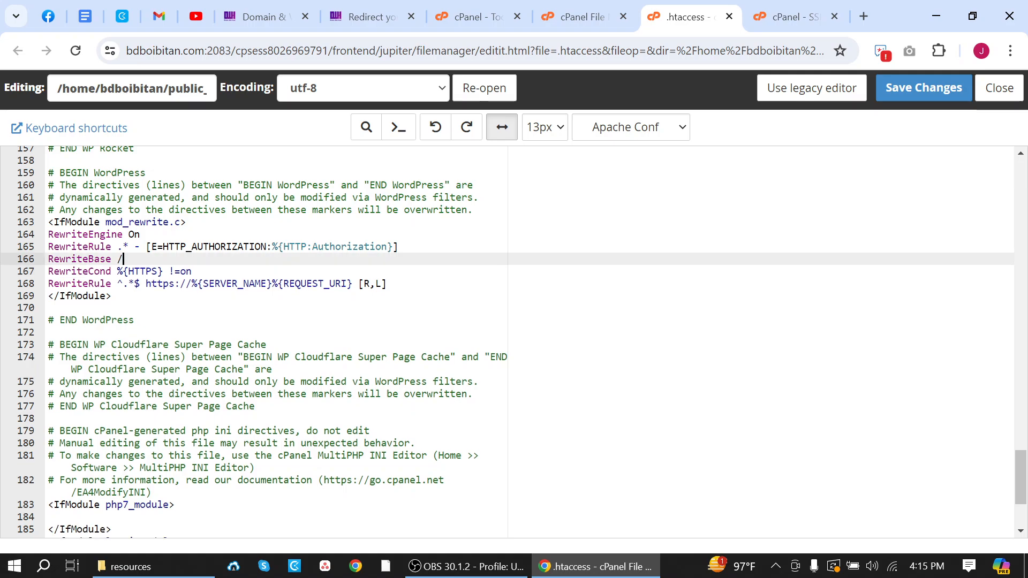
left_click_drag(398, 246, 49, 246)
key("BackSpace")
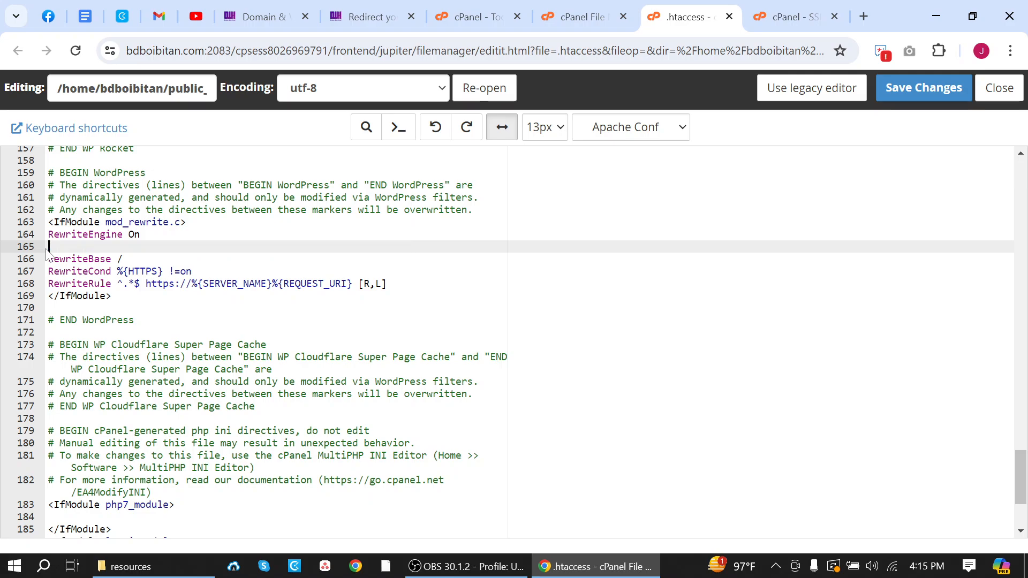
key("BackSpace")
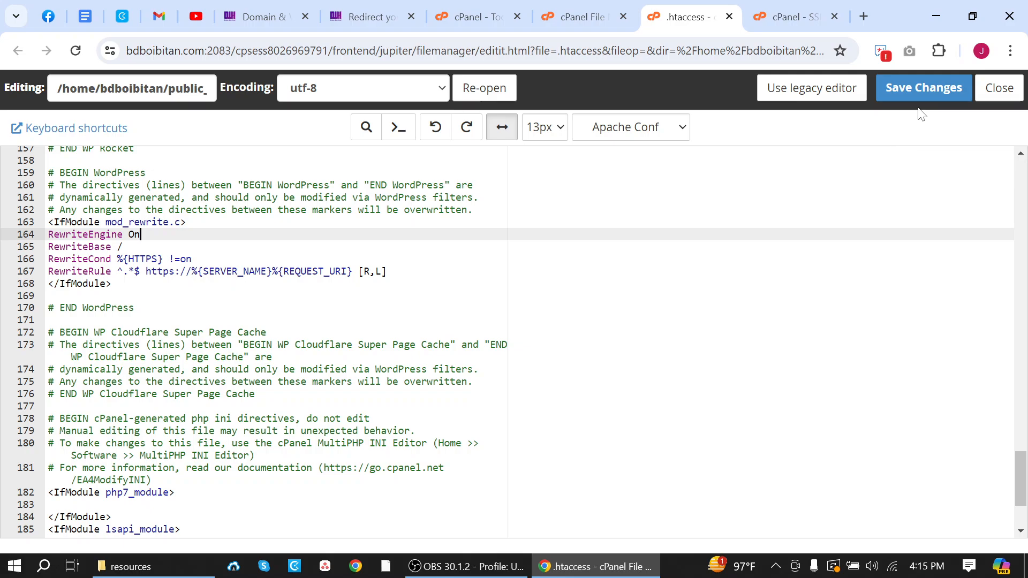
- Open the bdboibitan.com homepage in a new browser tab
left_click(864, 22)
type("bdboibitan.com/cpanel")
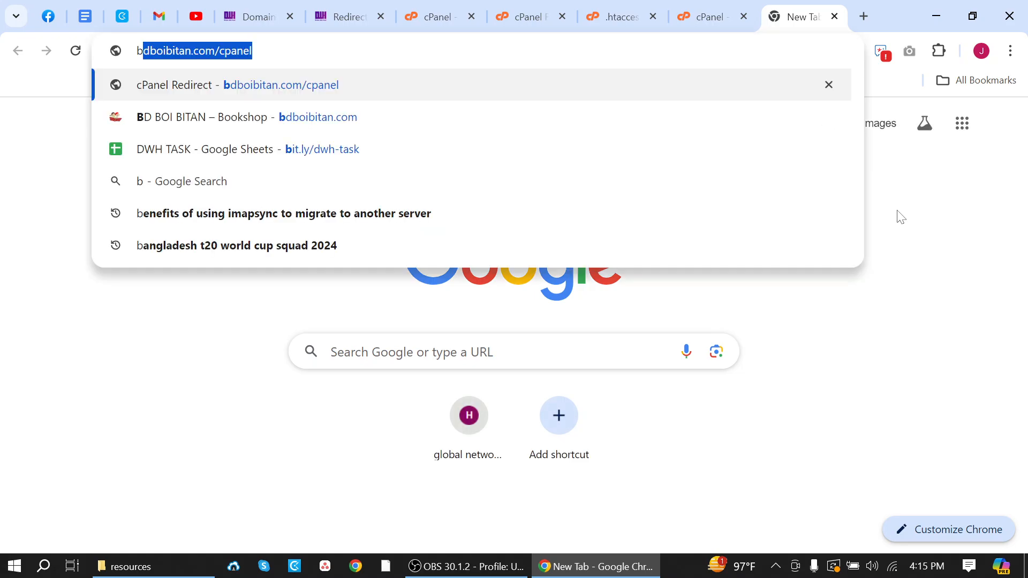
key("Right")
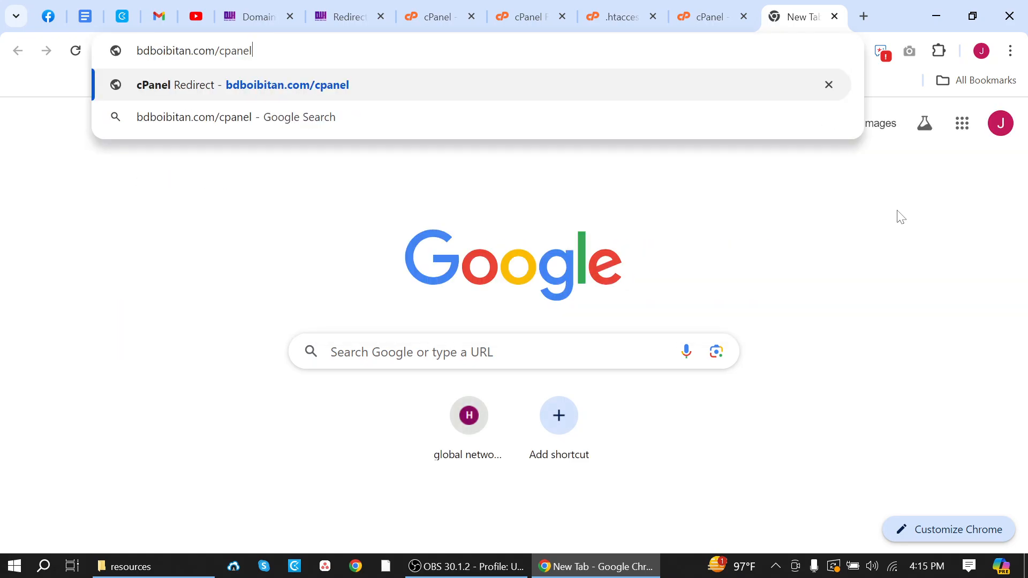
key("BackSpace")
key("BackSpace")
key("BackSpace")
key("BackSpace")
key("BackSpace")
key("BackSpace")
key("BackSpace")
key("Return")
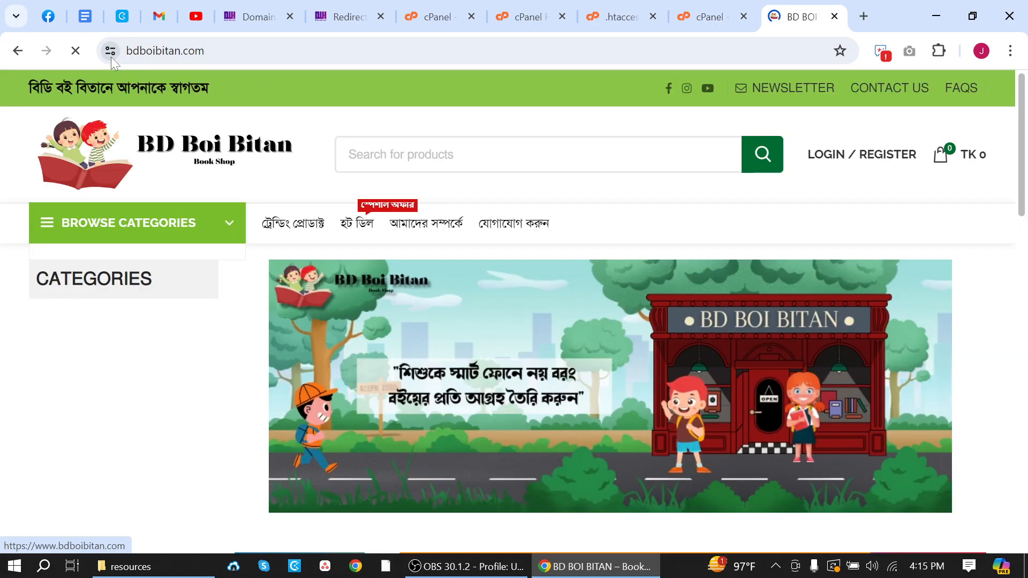
- Check the site's connection security and view the issuer and validity period of its certificate
left_click(111, 57)
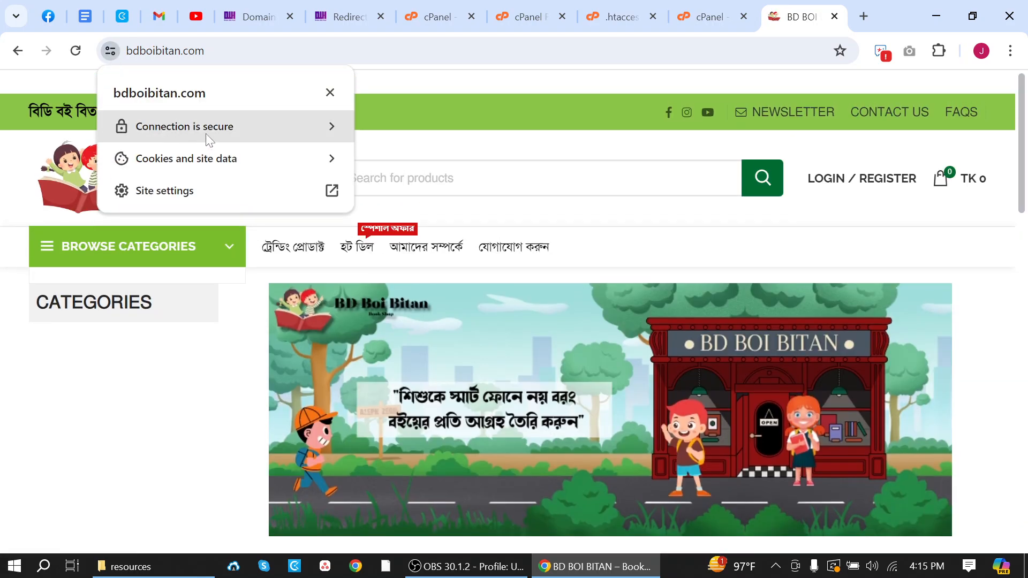
left_click(205, 133)
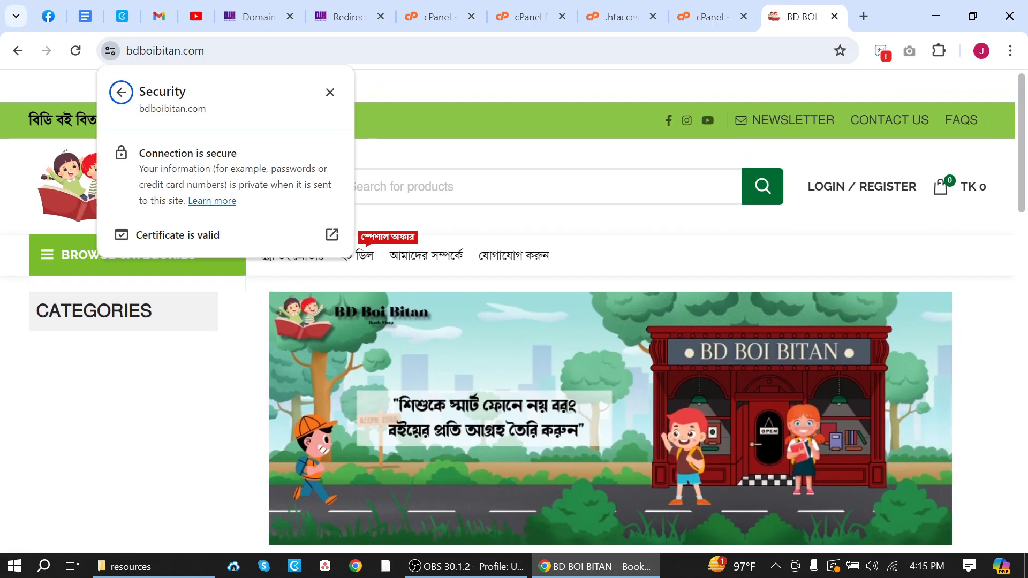
left_click(201, 236)
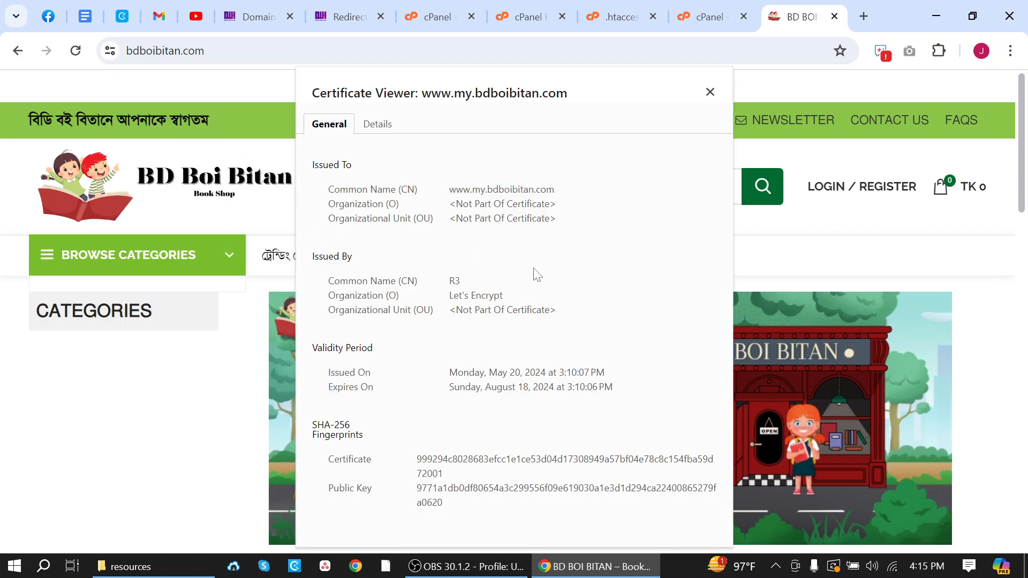
left_click(710, 92)
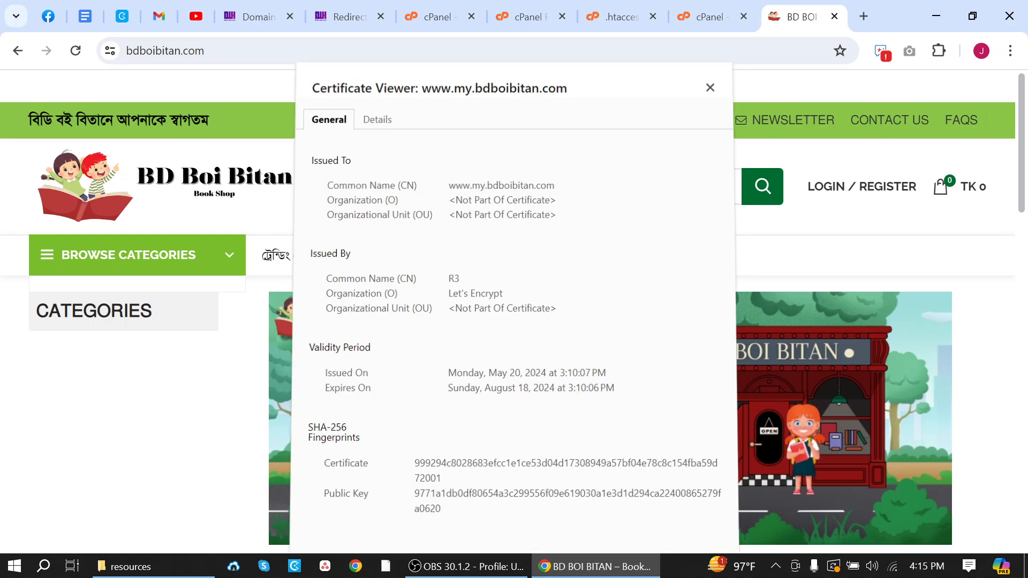
- Return to the .htaccess editor and save the changes to the file
left_click(628, 11)
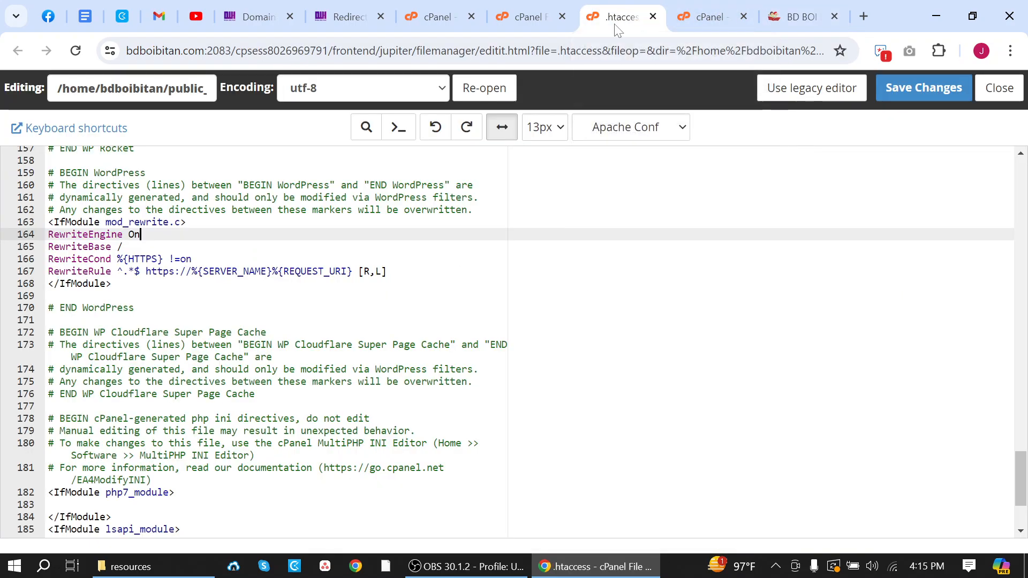
left_click(917, 91)
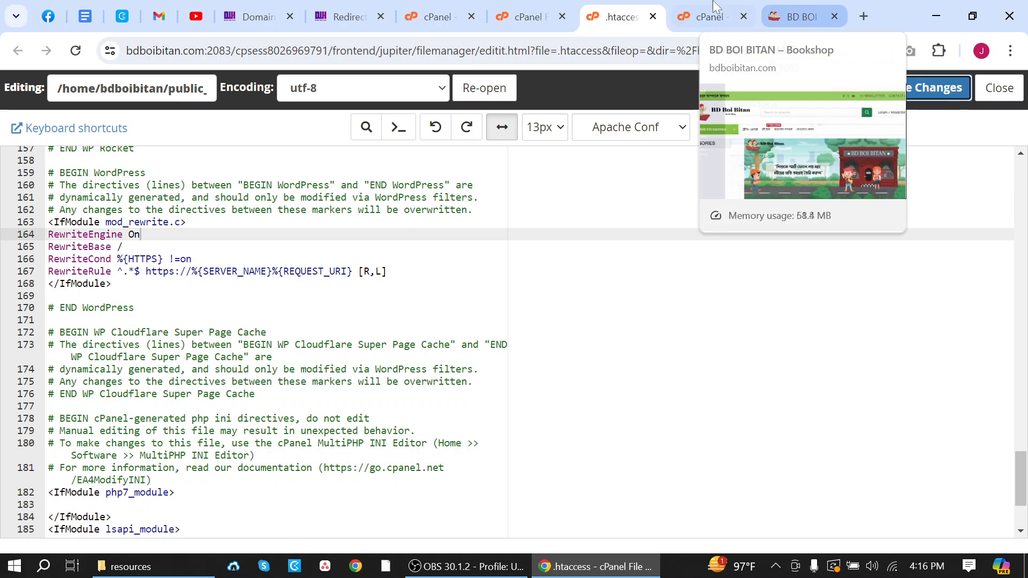
- Revisit the cPanel tools page and review the redirect code lines in the Knowledgebase article
left_click(437, 16)
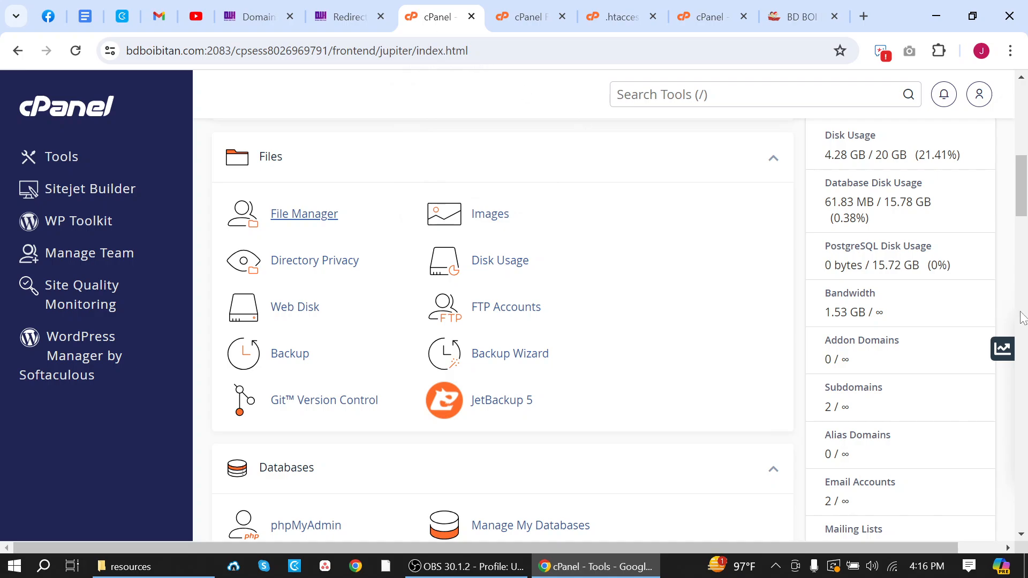
left_click_drag(1027, 174, 1026, 96)
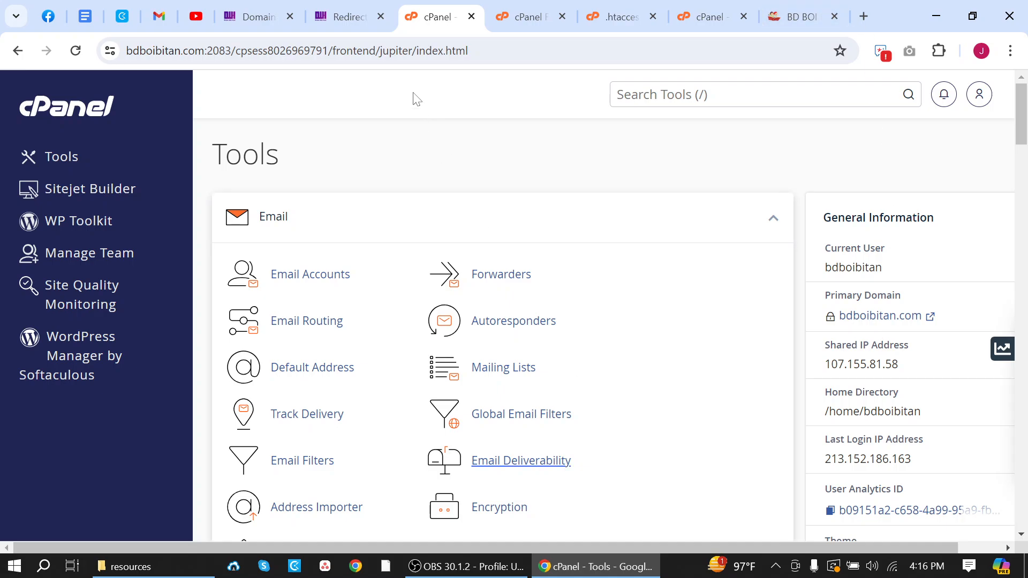
left_click(346, 13)
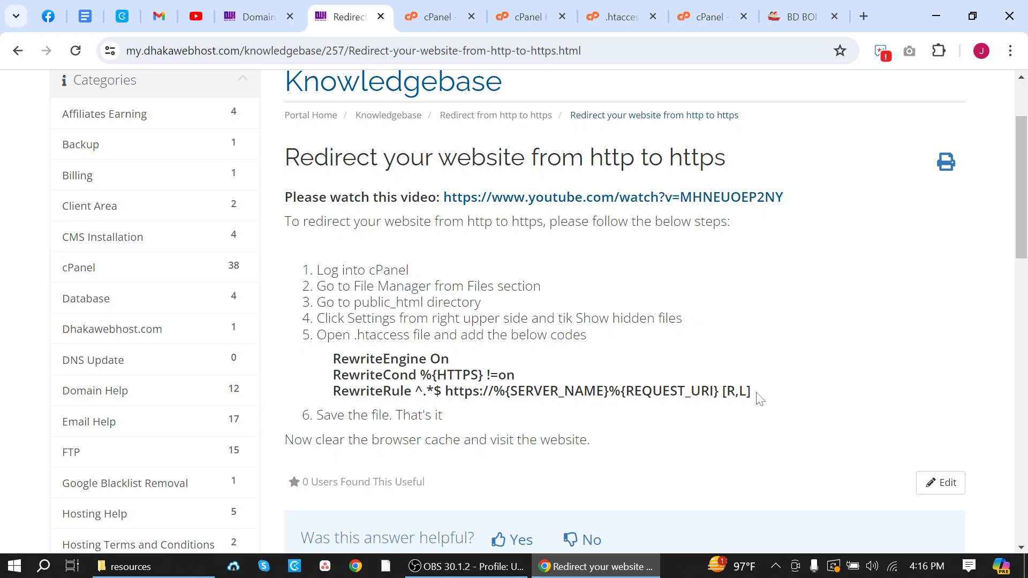
left_click_drag(755, 393, 333, 369)
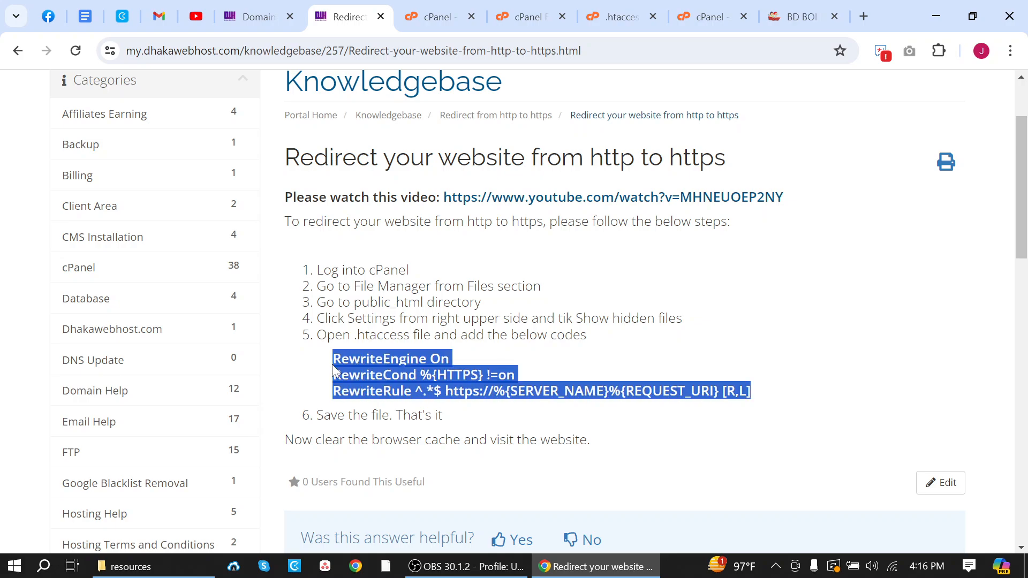
left_click(322, 364)
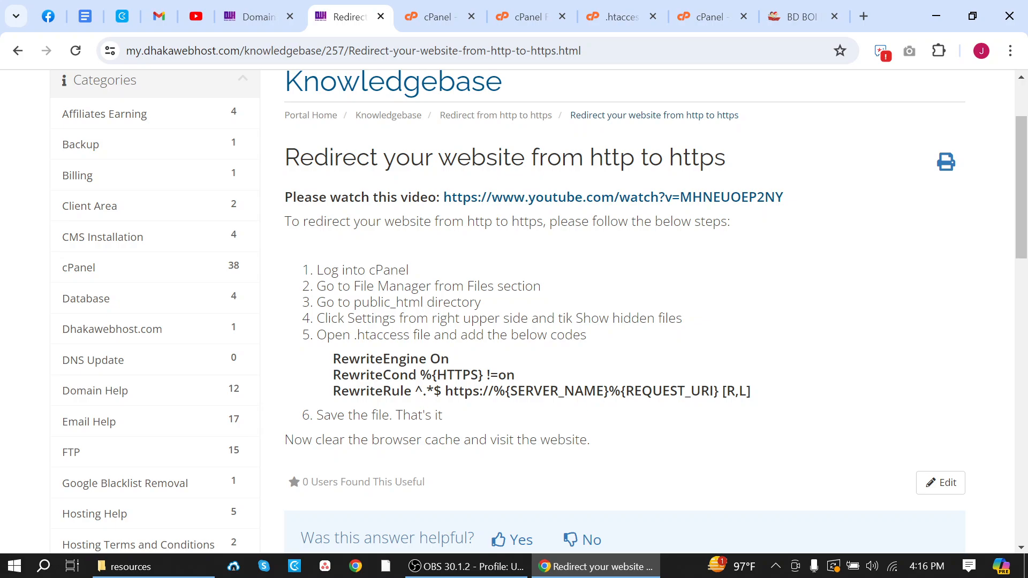
- Go back to the open bdboibitan.com website and reload it to check the redirect
mouse_move(799, 23)
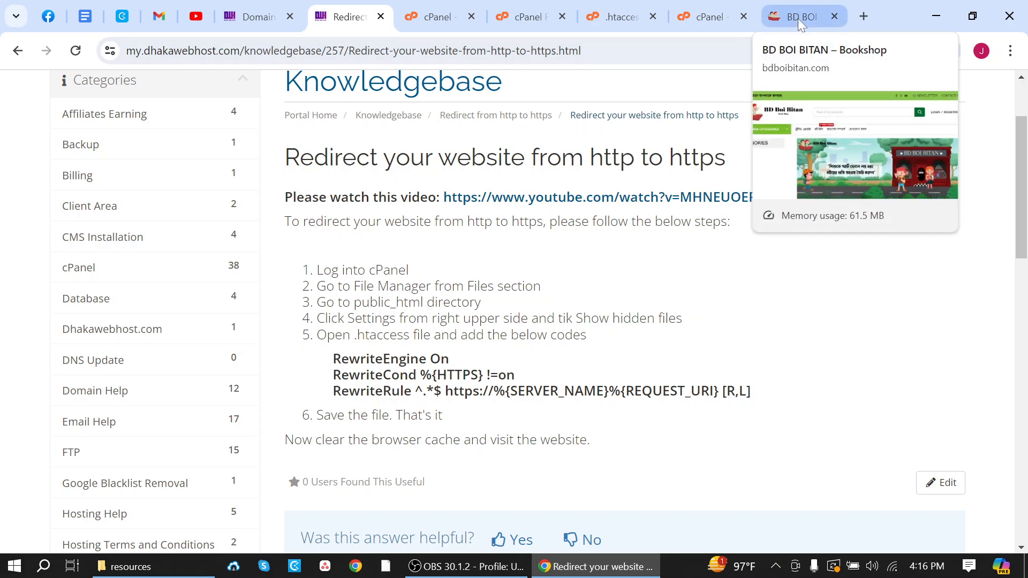
left_click(799, 22)
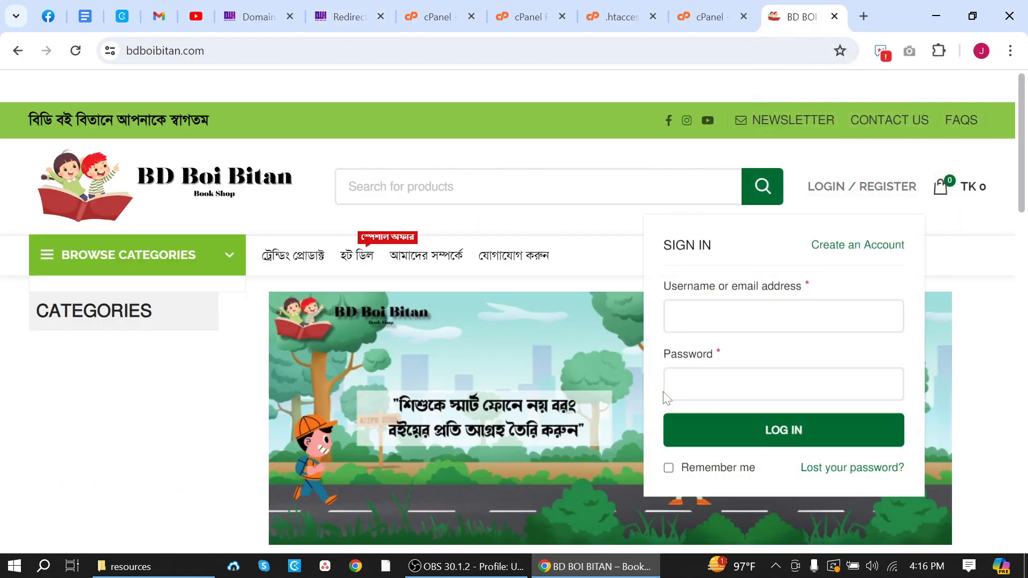
key("F5")
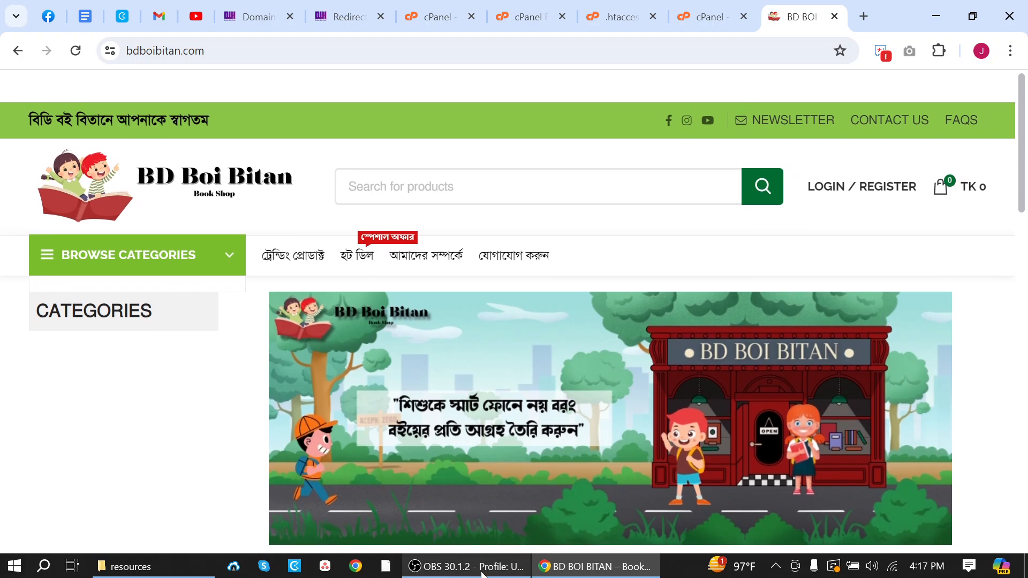
left_click(777, 566)
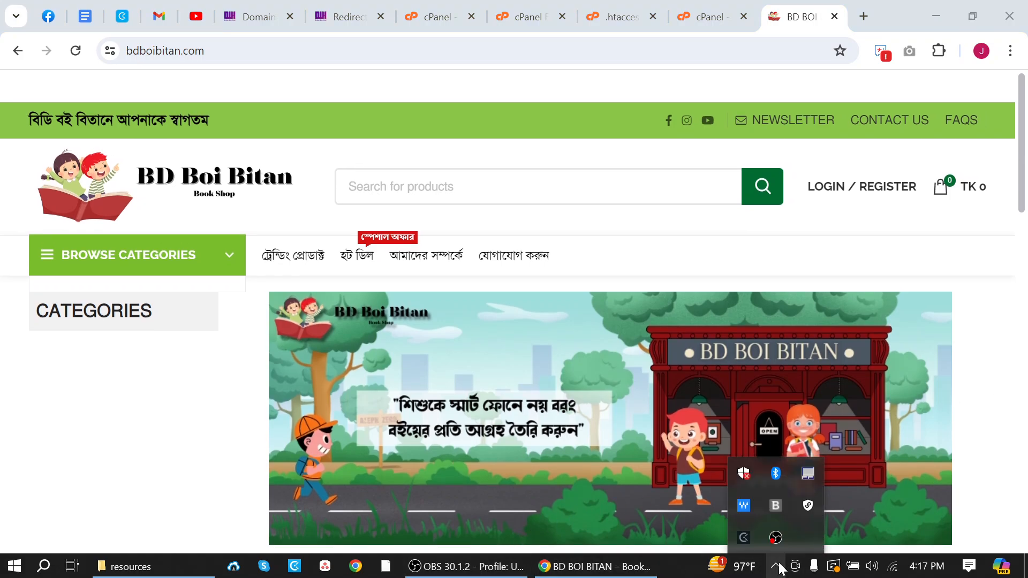